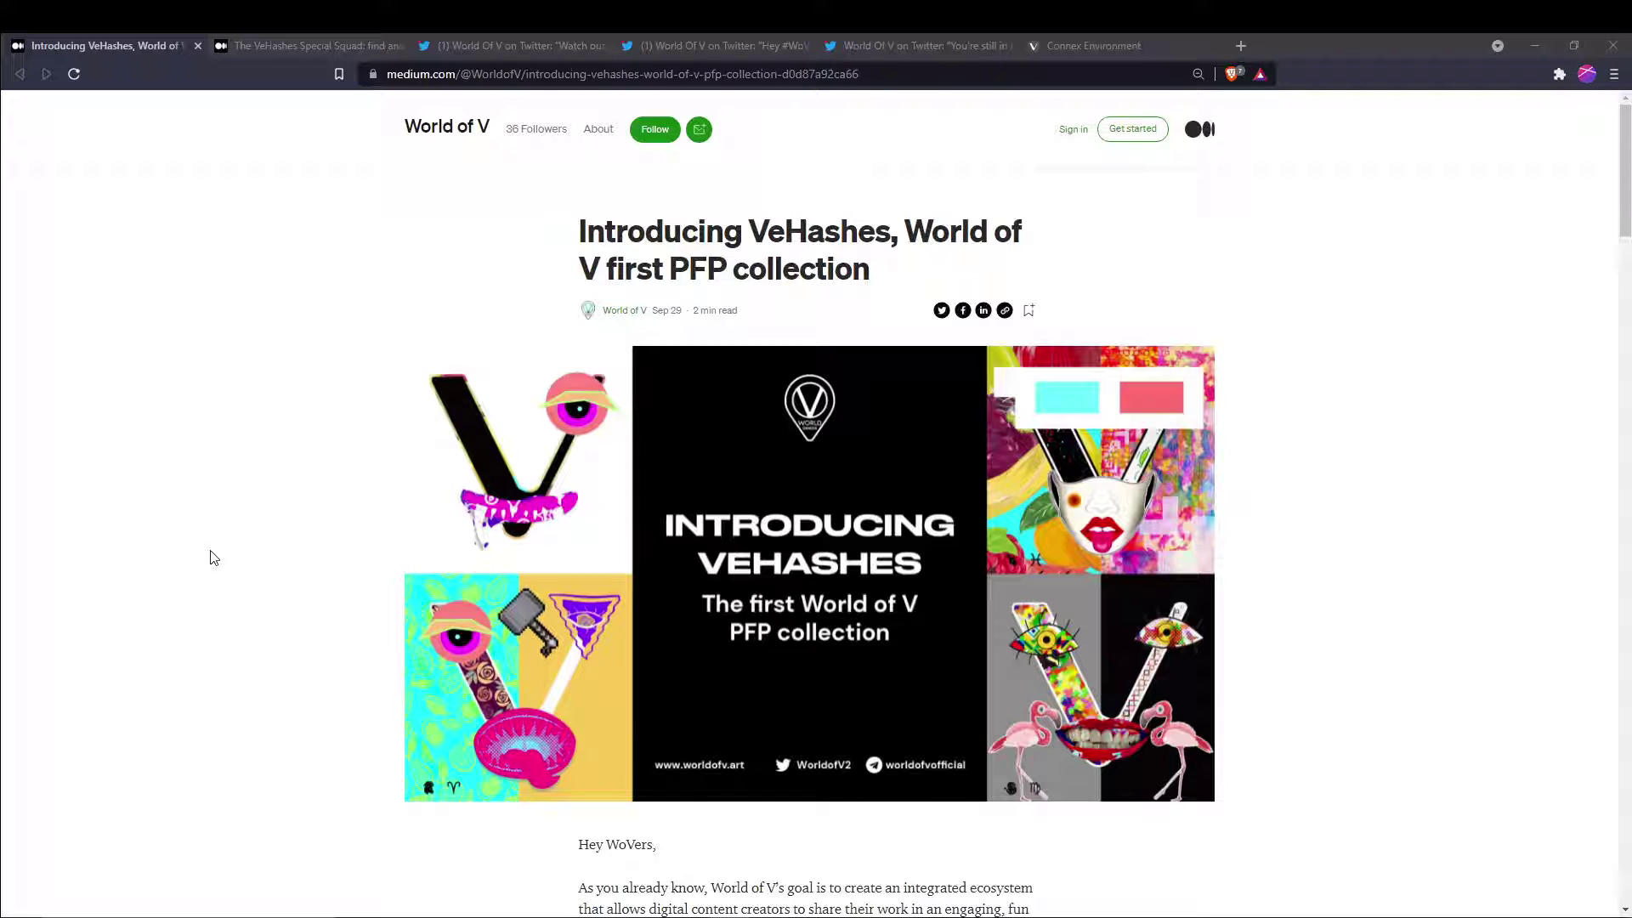
# - Read the article introducing the VeHashes PFP collection, examining its description and sample artwork
pyautogui.scroll(-4, 248, 619)
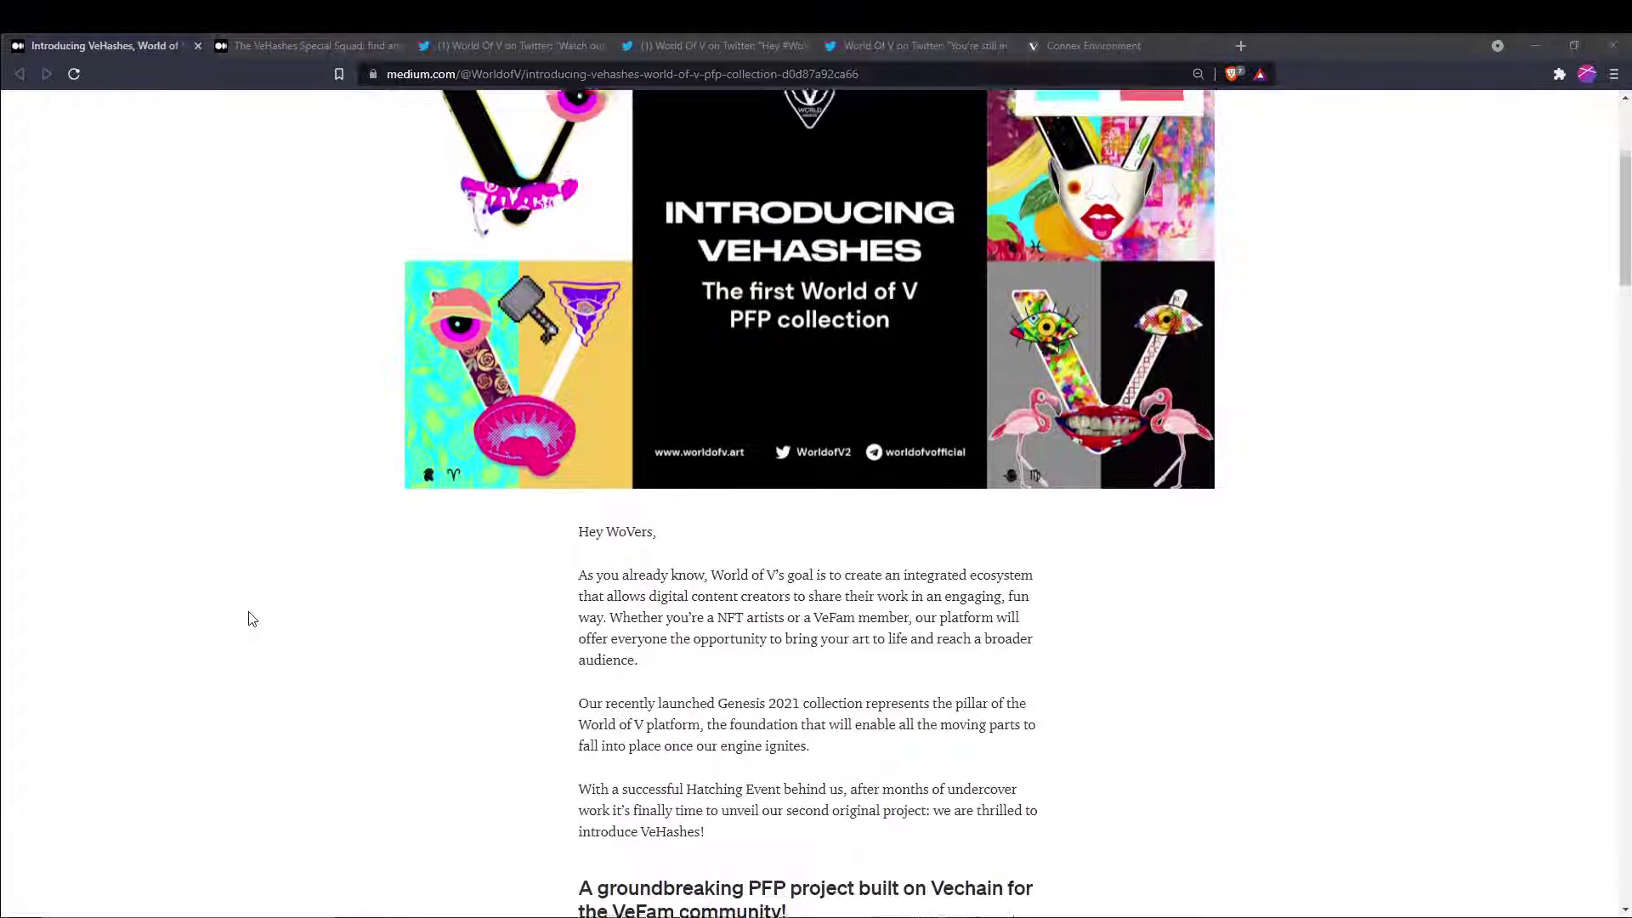
pyautogui.scroll(4, 248, 619)
pyautogui.scroll(-8, 561, 625)
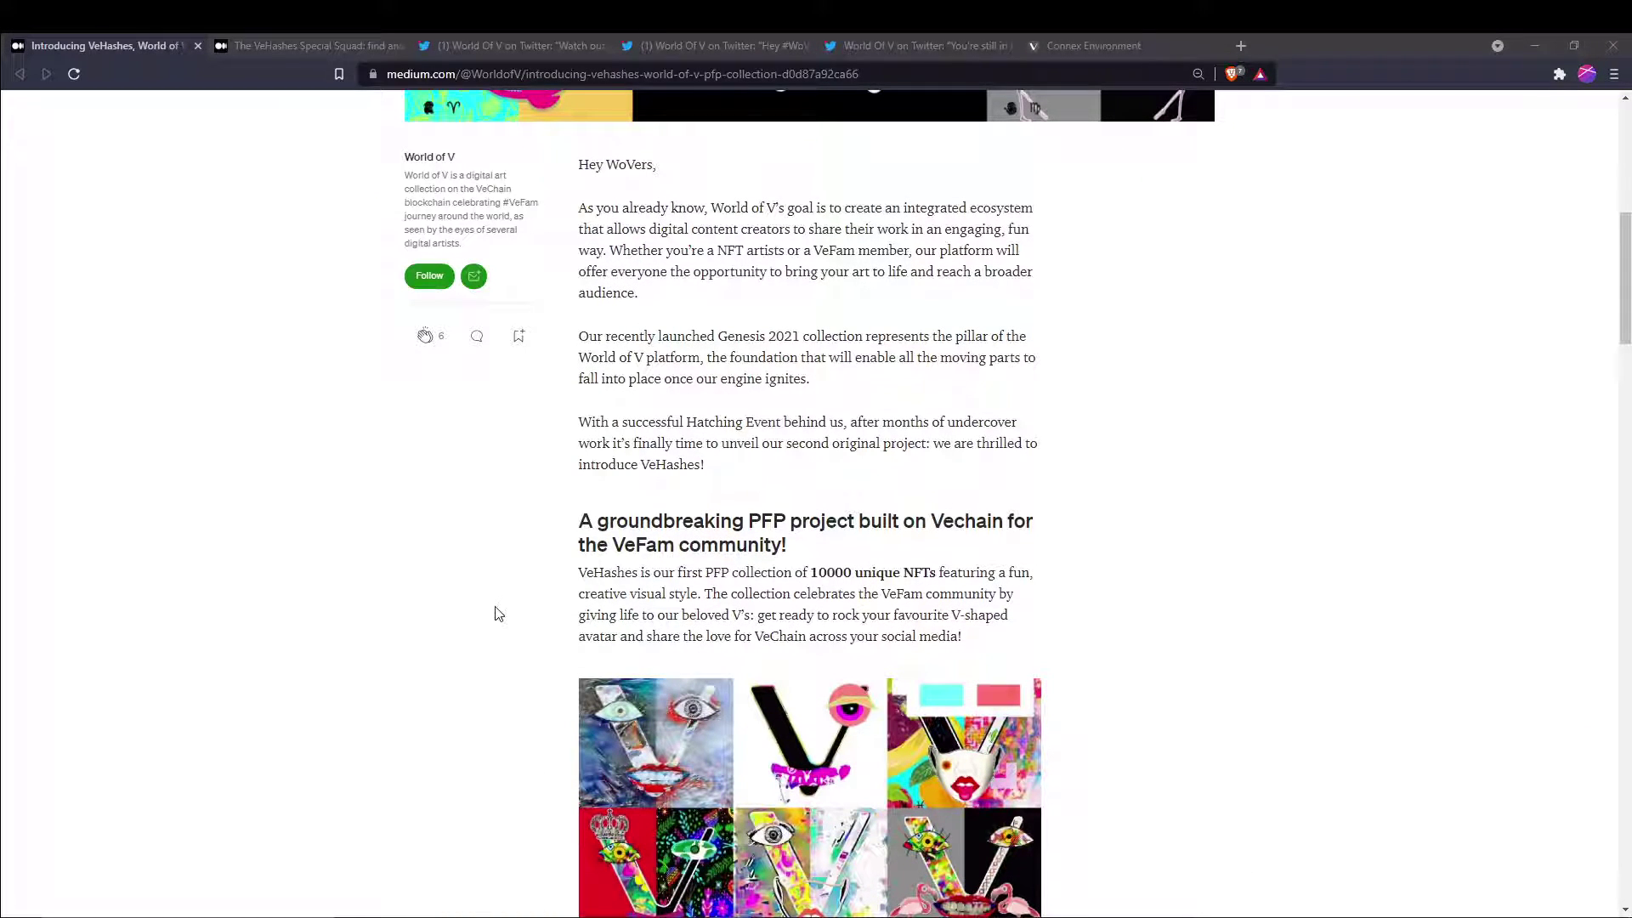
pyautogui.scroll(-2, 498, 613)
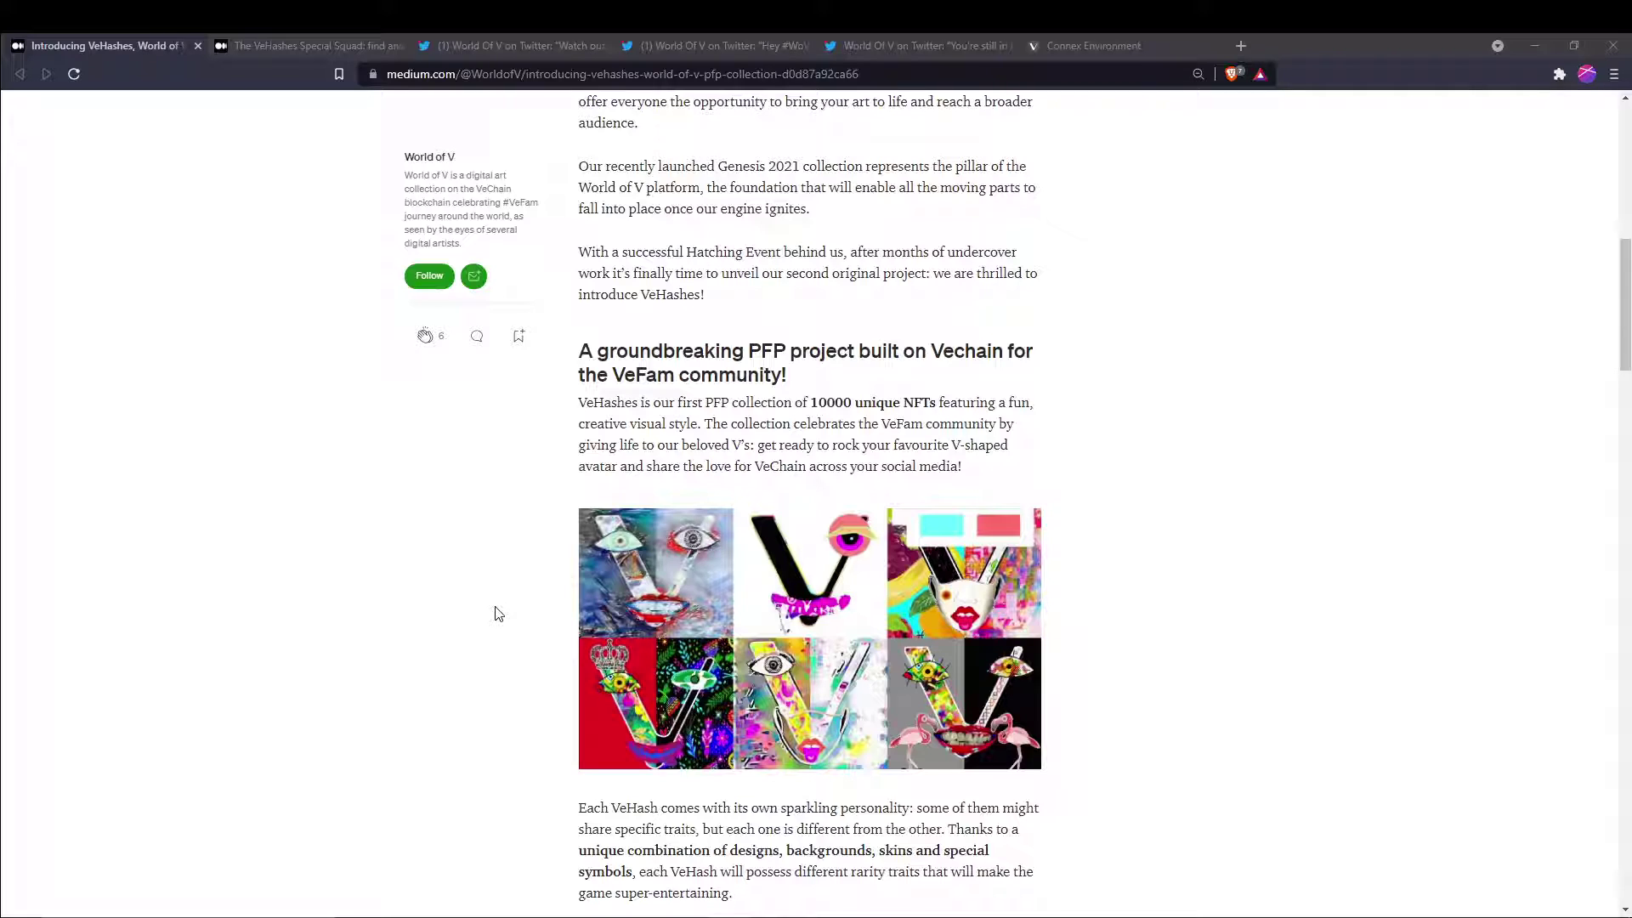
pyautogui.scroll(-3, 498, 614)
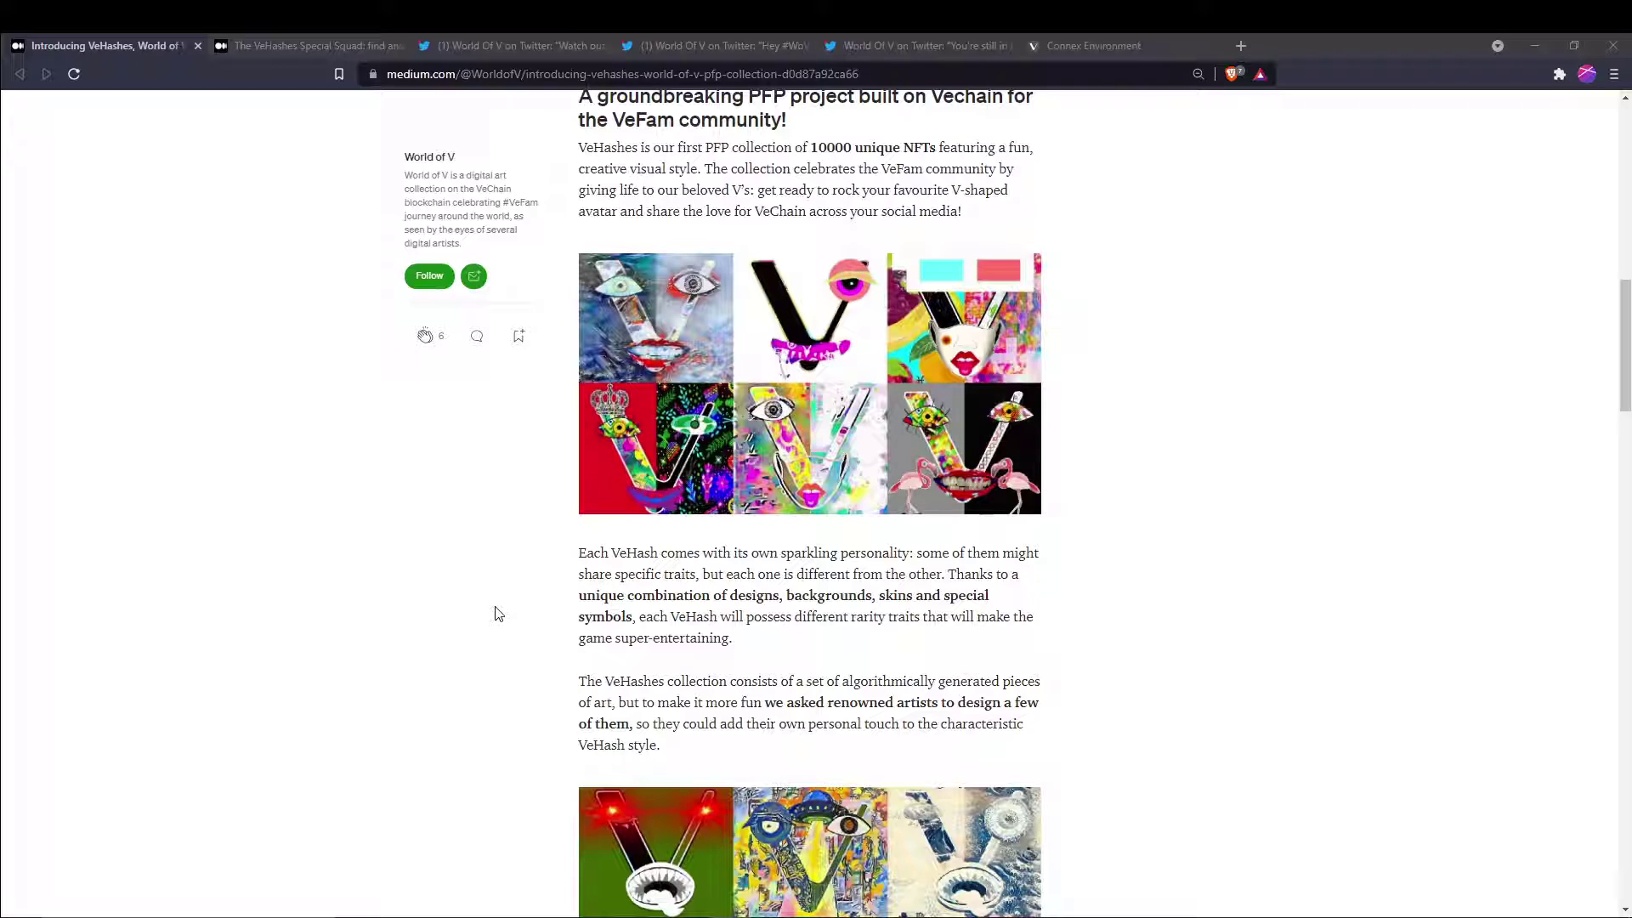
pyautogui.scroll(-3, 499, 614)
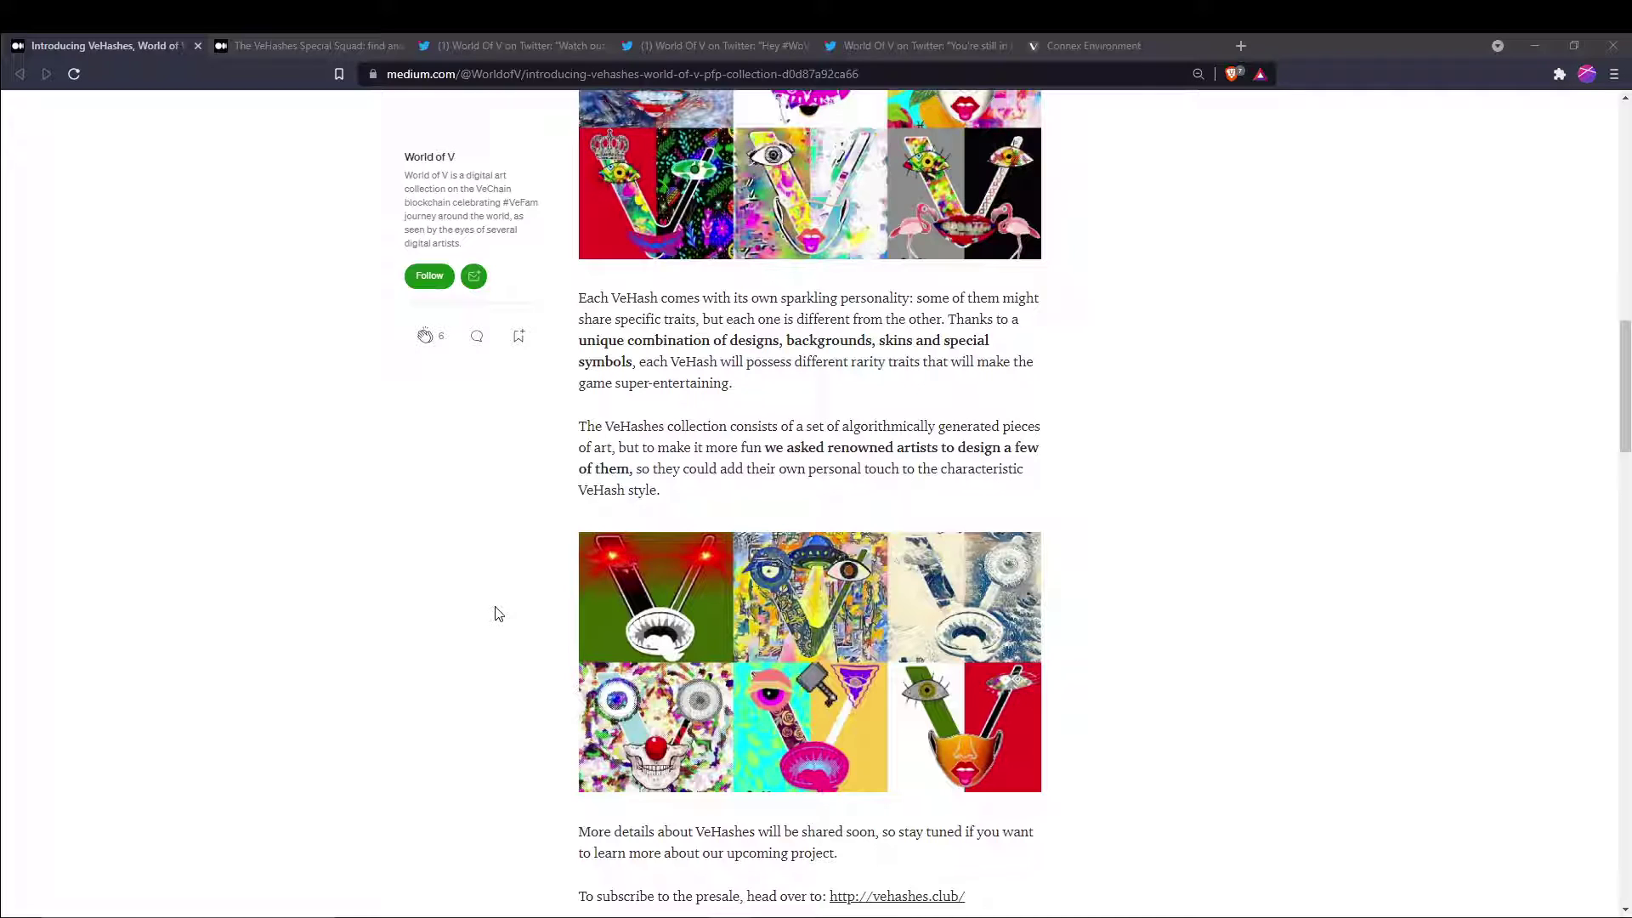
pyautogui.scroll(3, 499, 614)
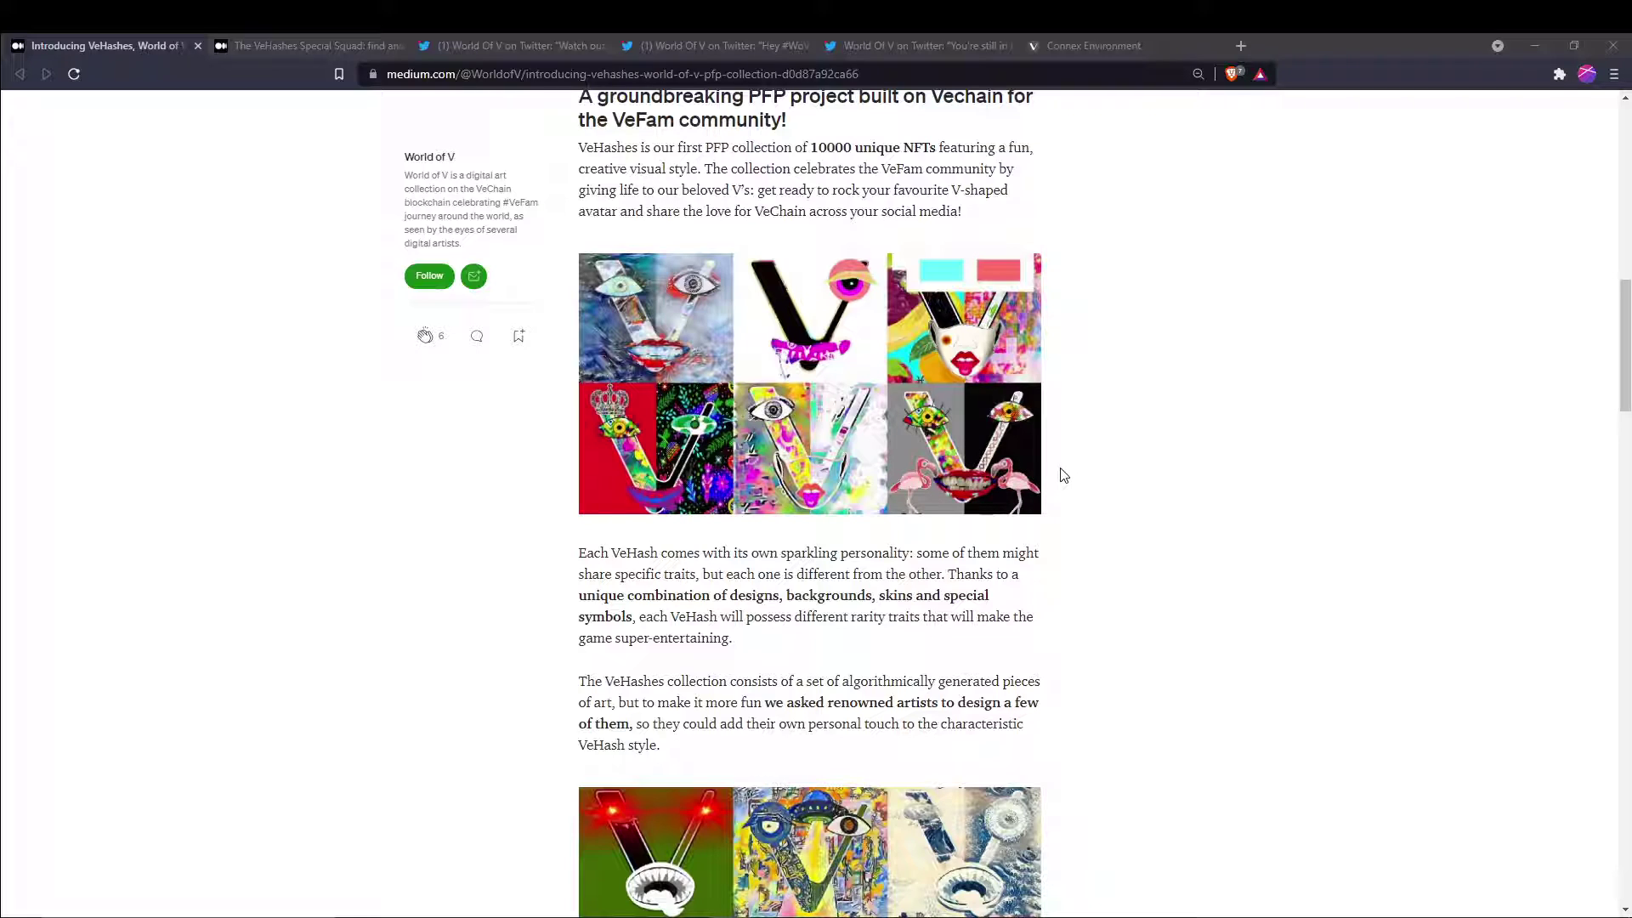
pyautogui.scroll(-2, 1100, 474)
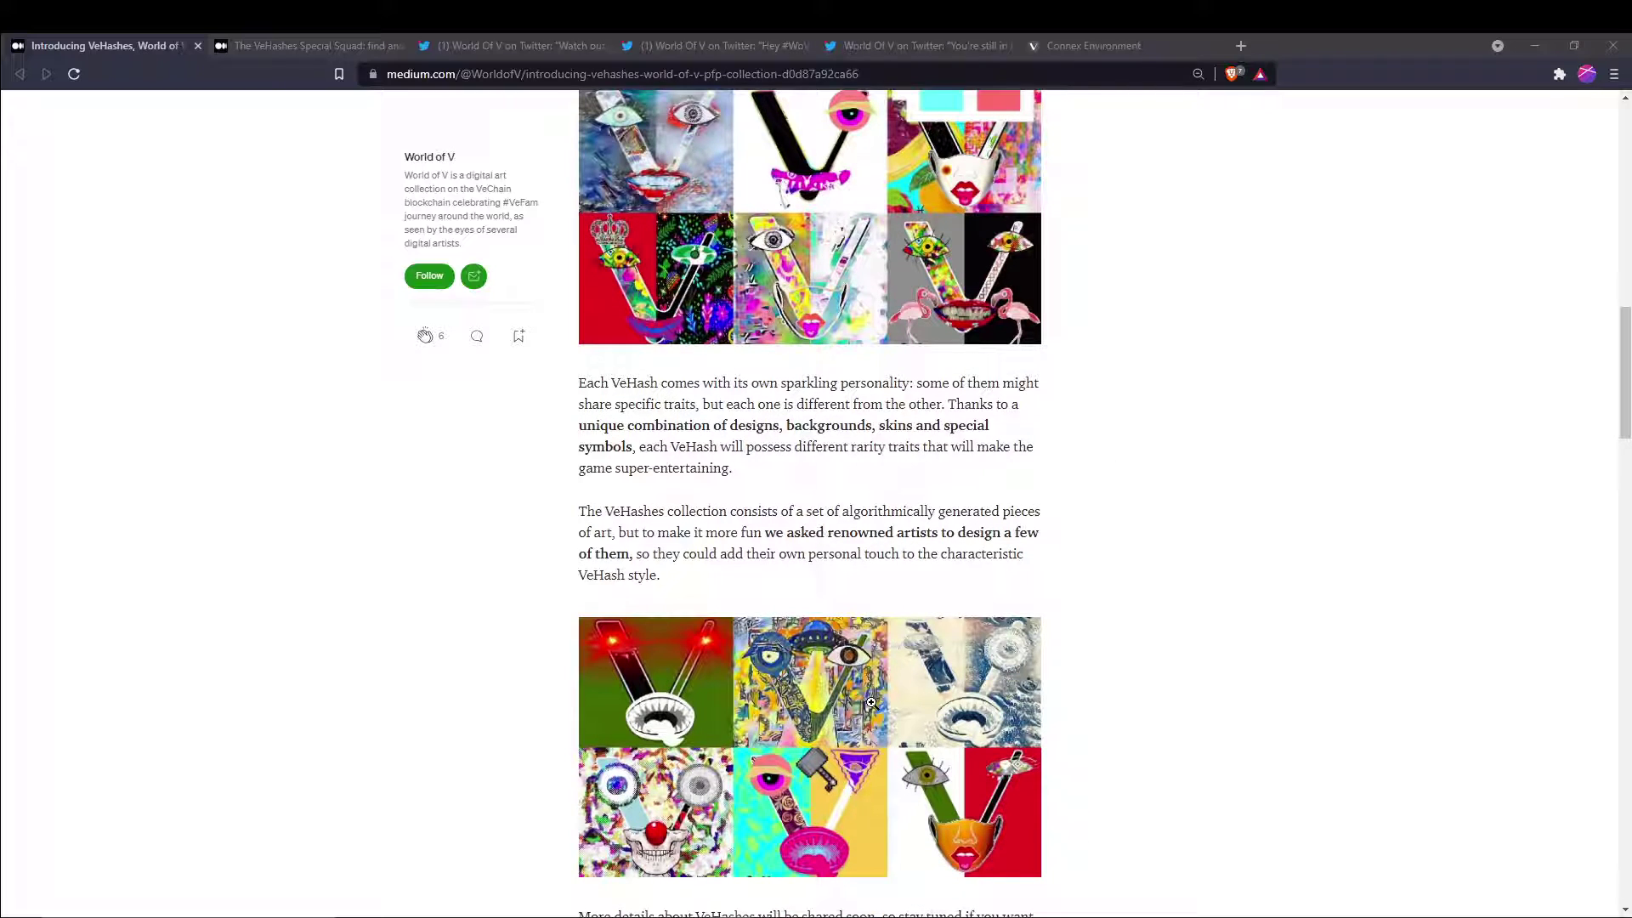
# - Read the article on the VeHashes Special Squad, examining the country-themed NFTs and dismissing the advertisement notification
pyautogui.click(264, 44)
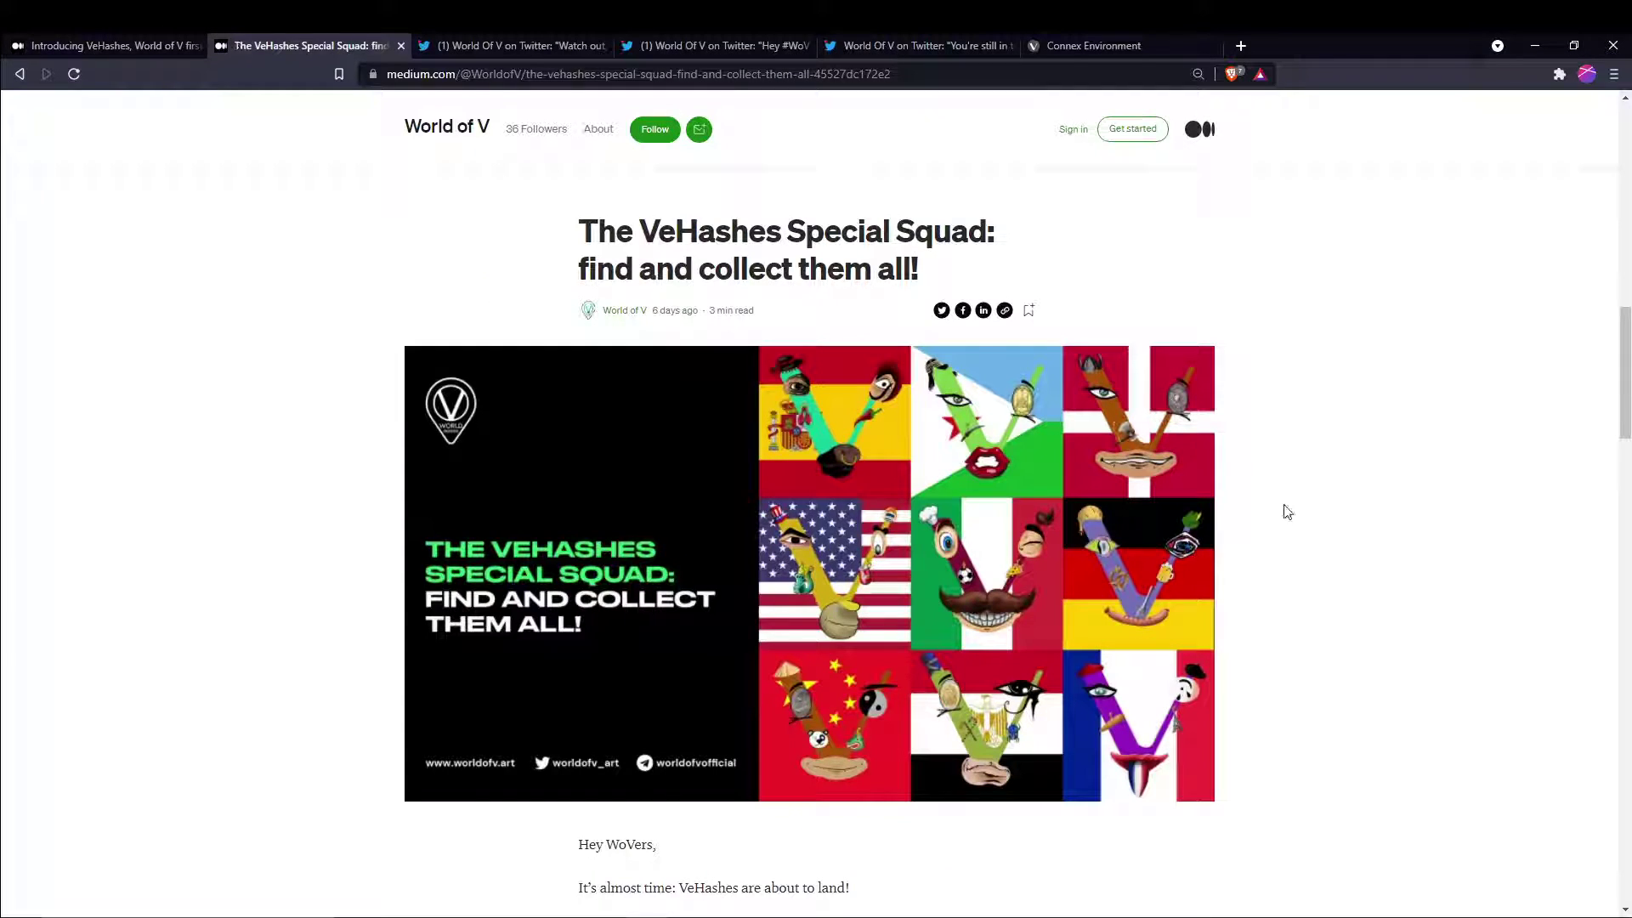
pyautogui.scroll(-4, 1368, 432)
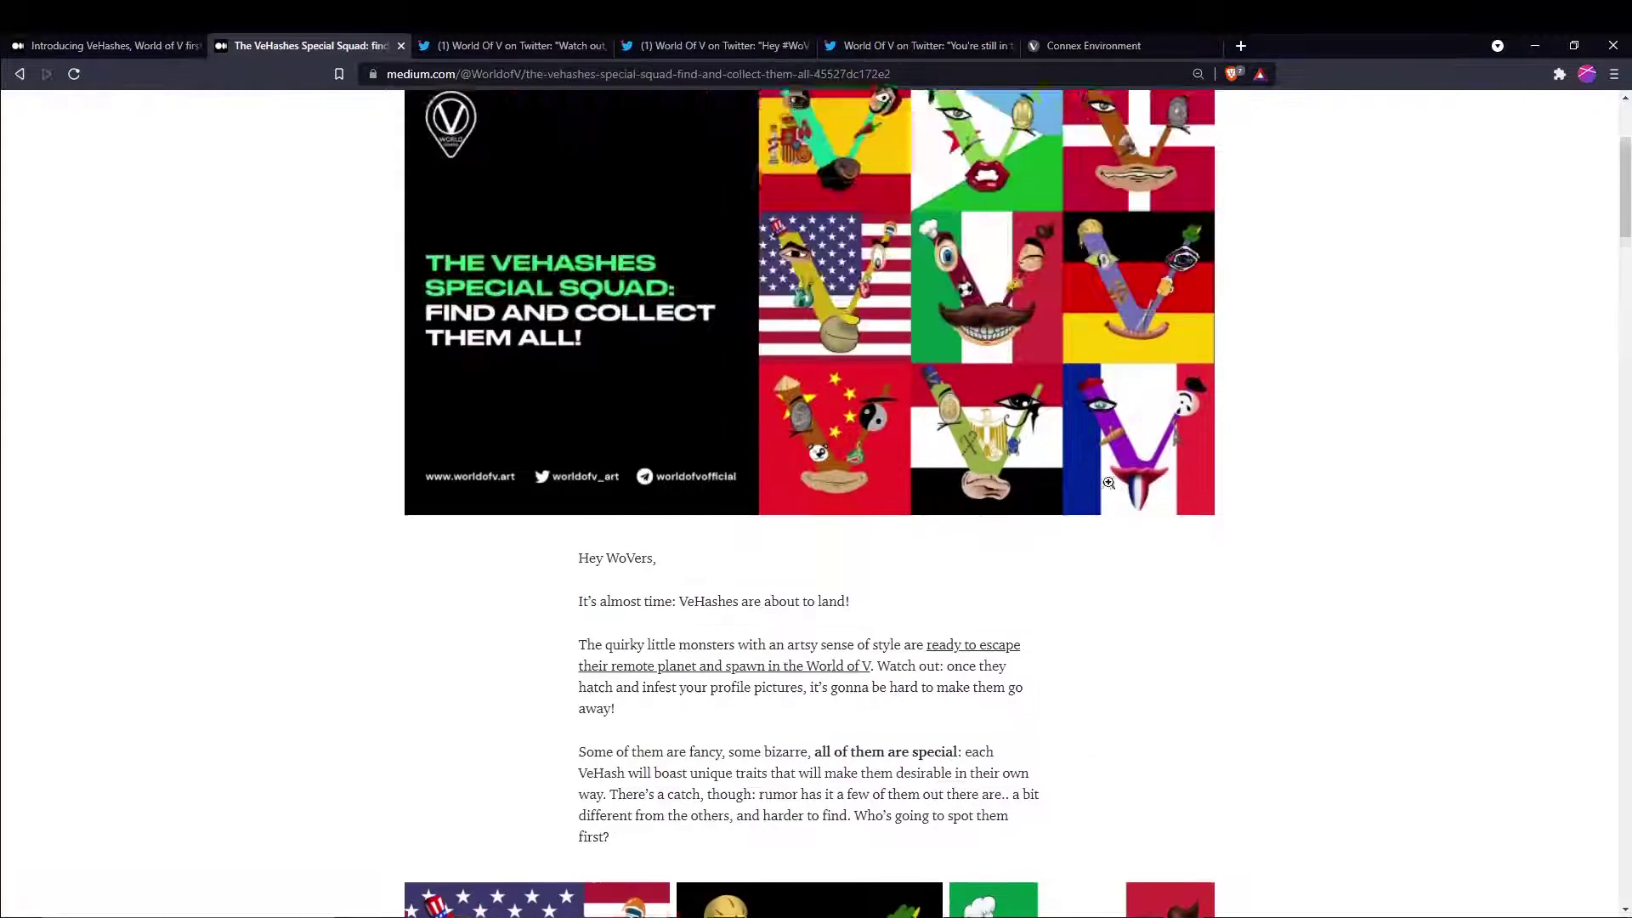
pyautogui.scroll(4, 1457, 467)
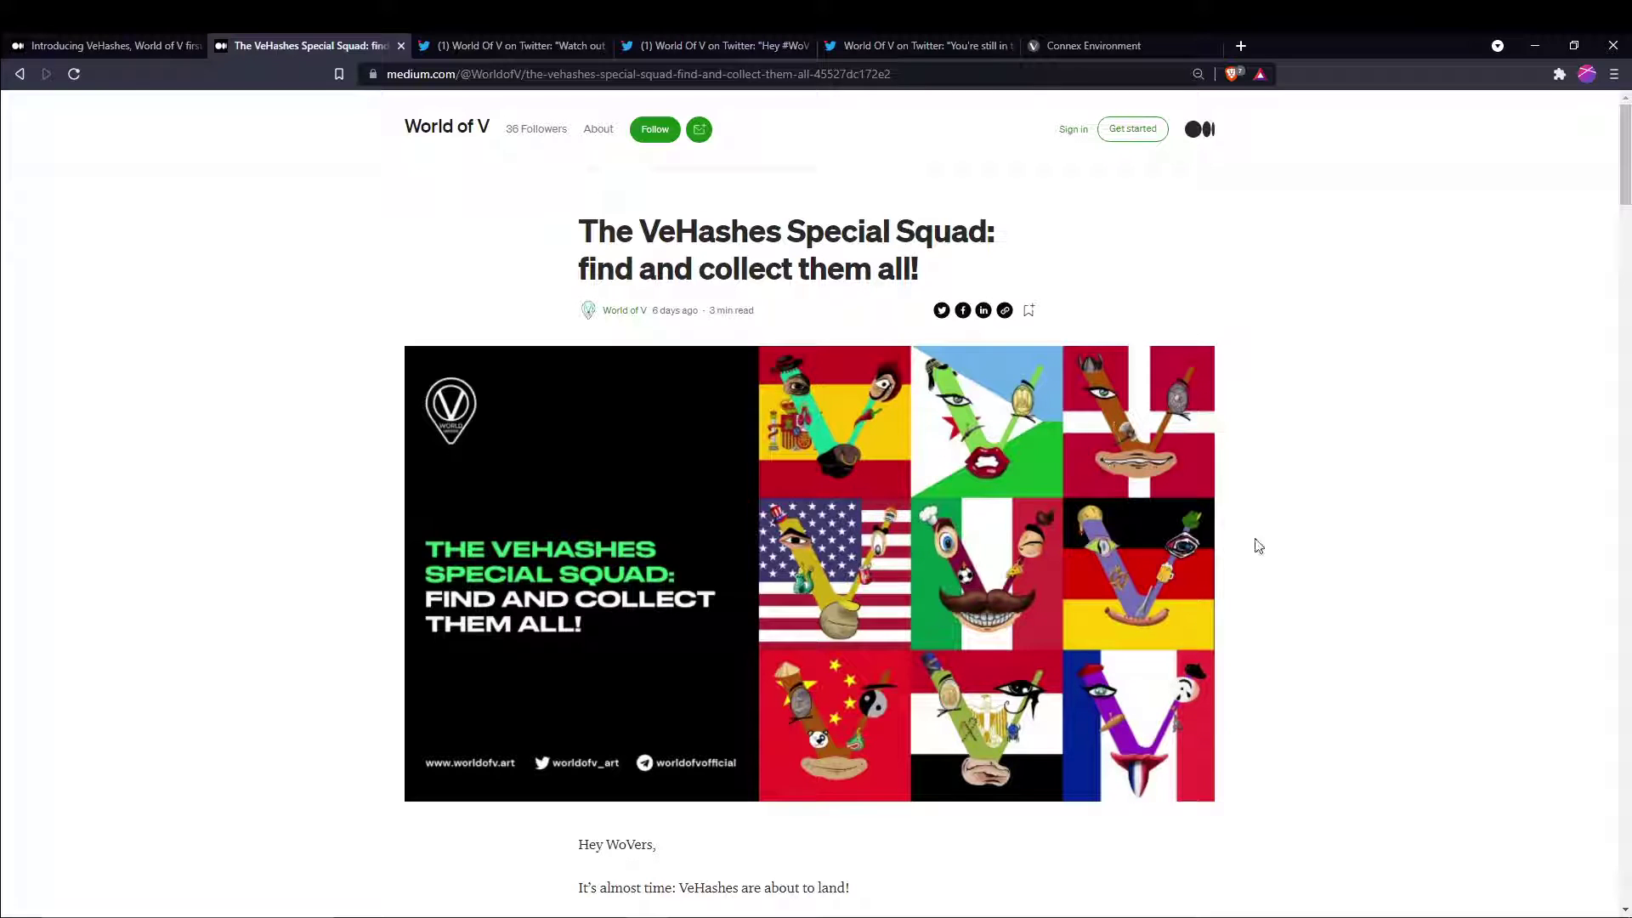
pyautogui.scroll(-7, 1177, 629)
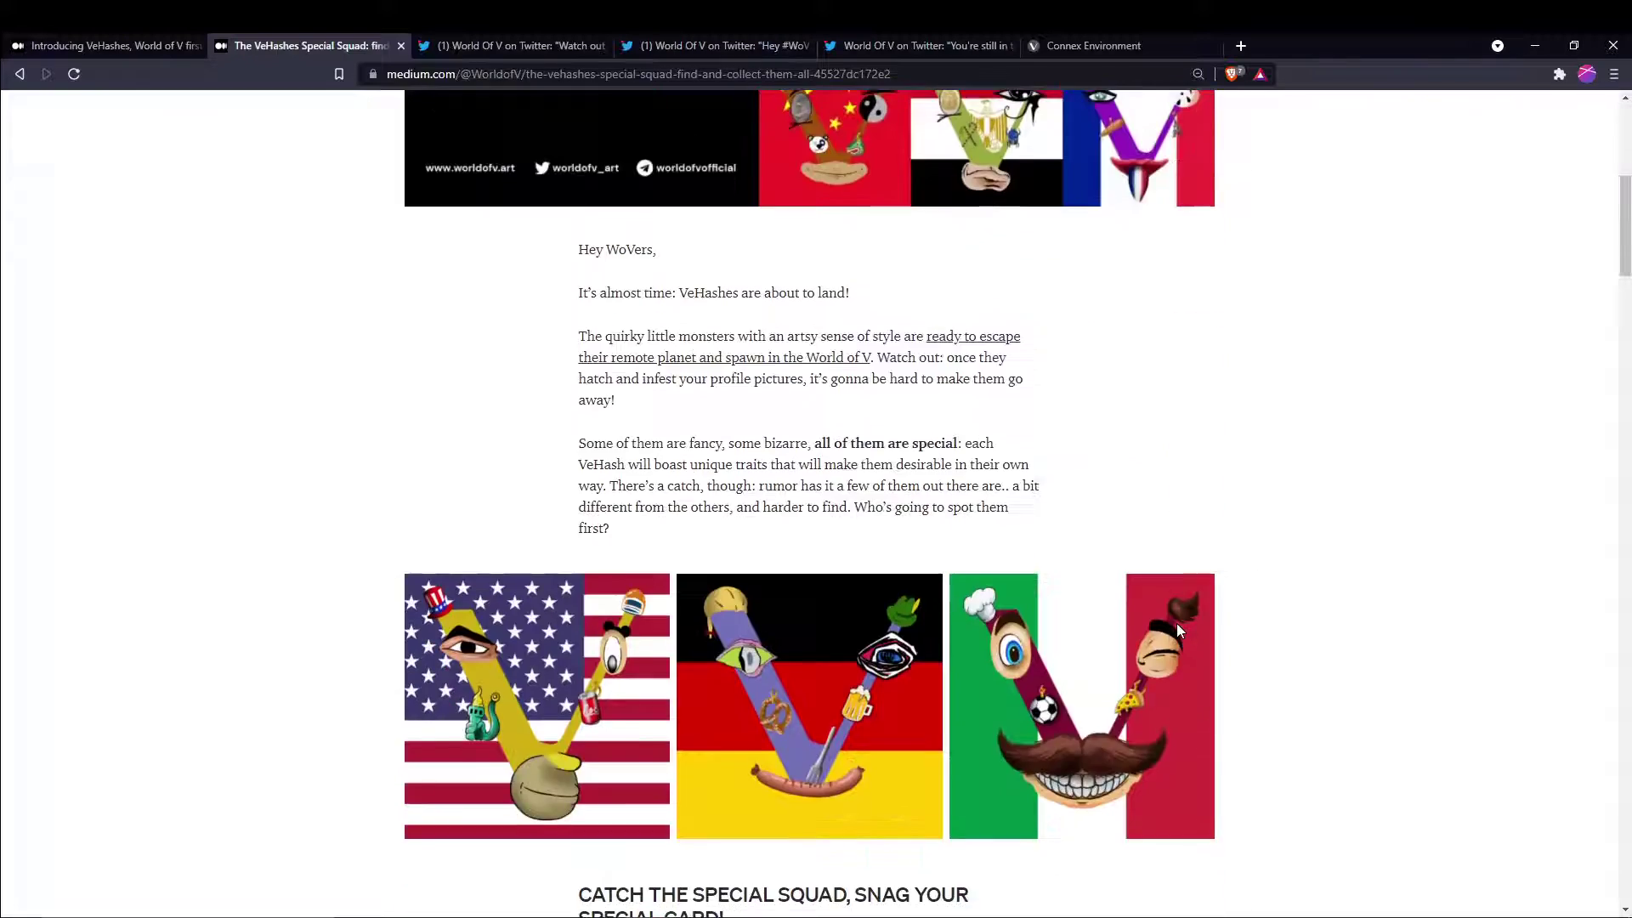
pyautogui.scroll(3, 1173, 630)
pyautogui.scroll(-7, 1130, 554)
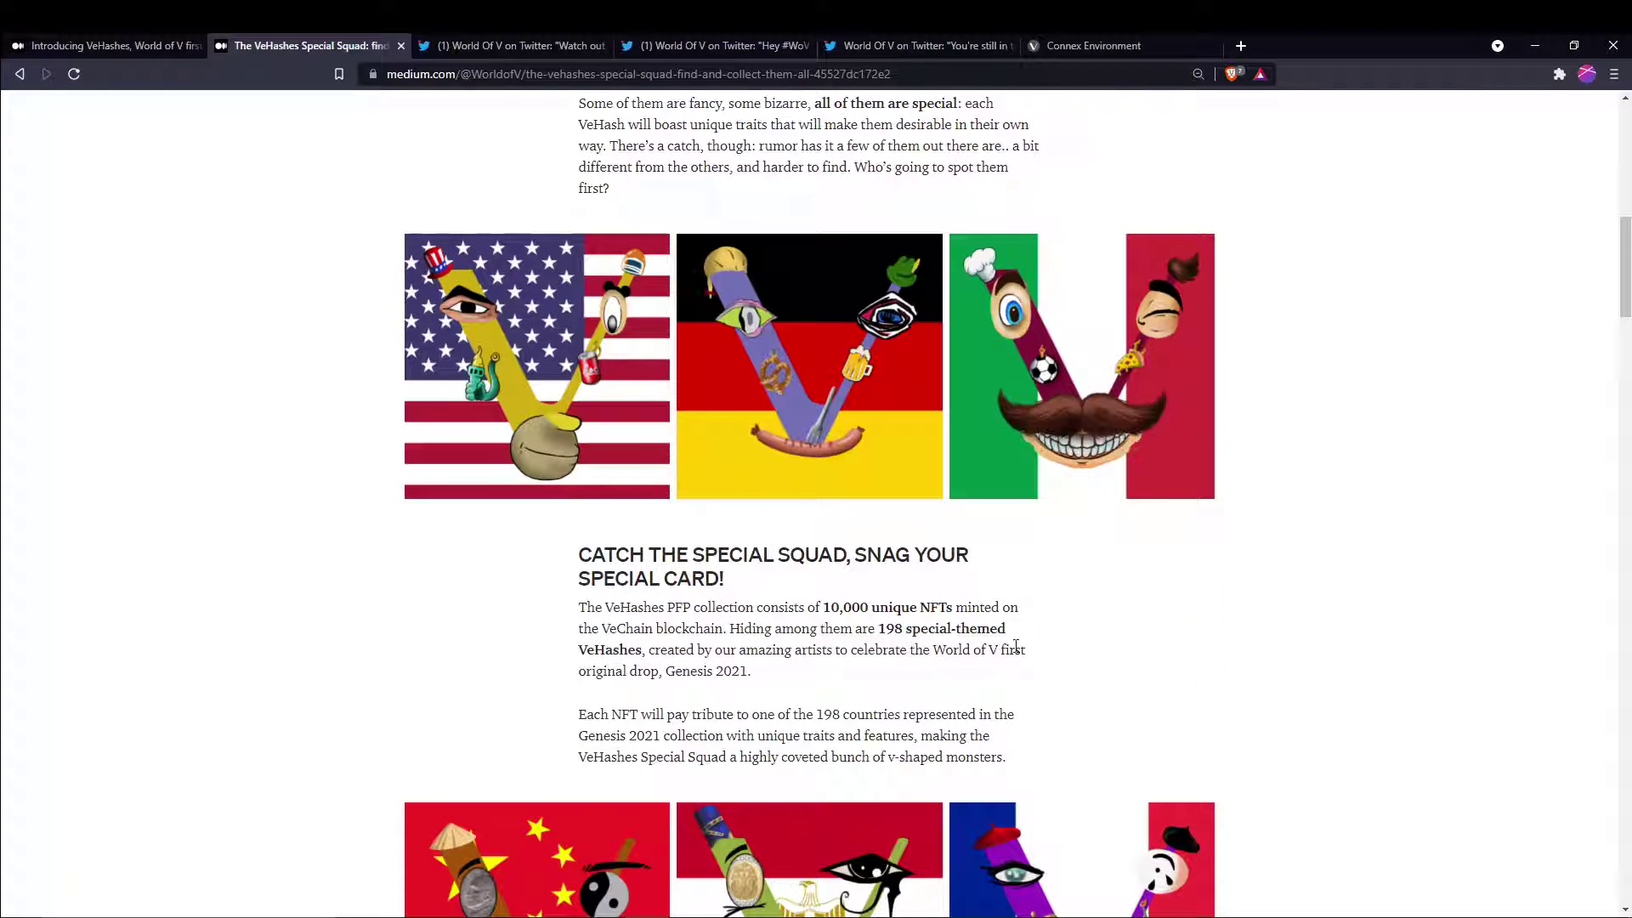
pyautogui.scroll(-2, 1255, 562)
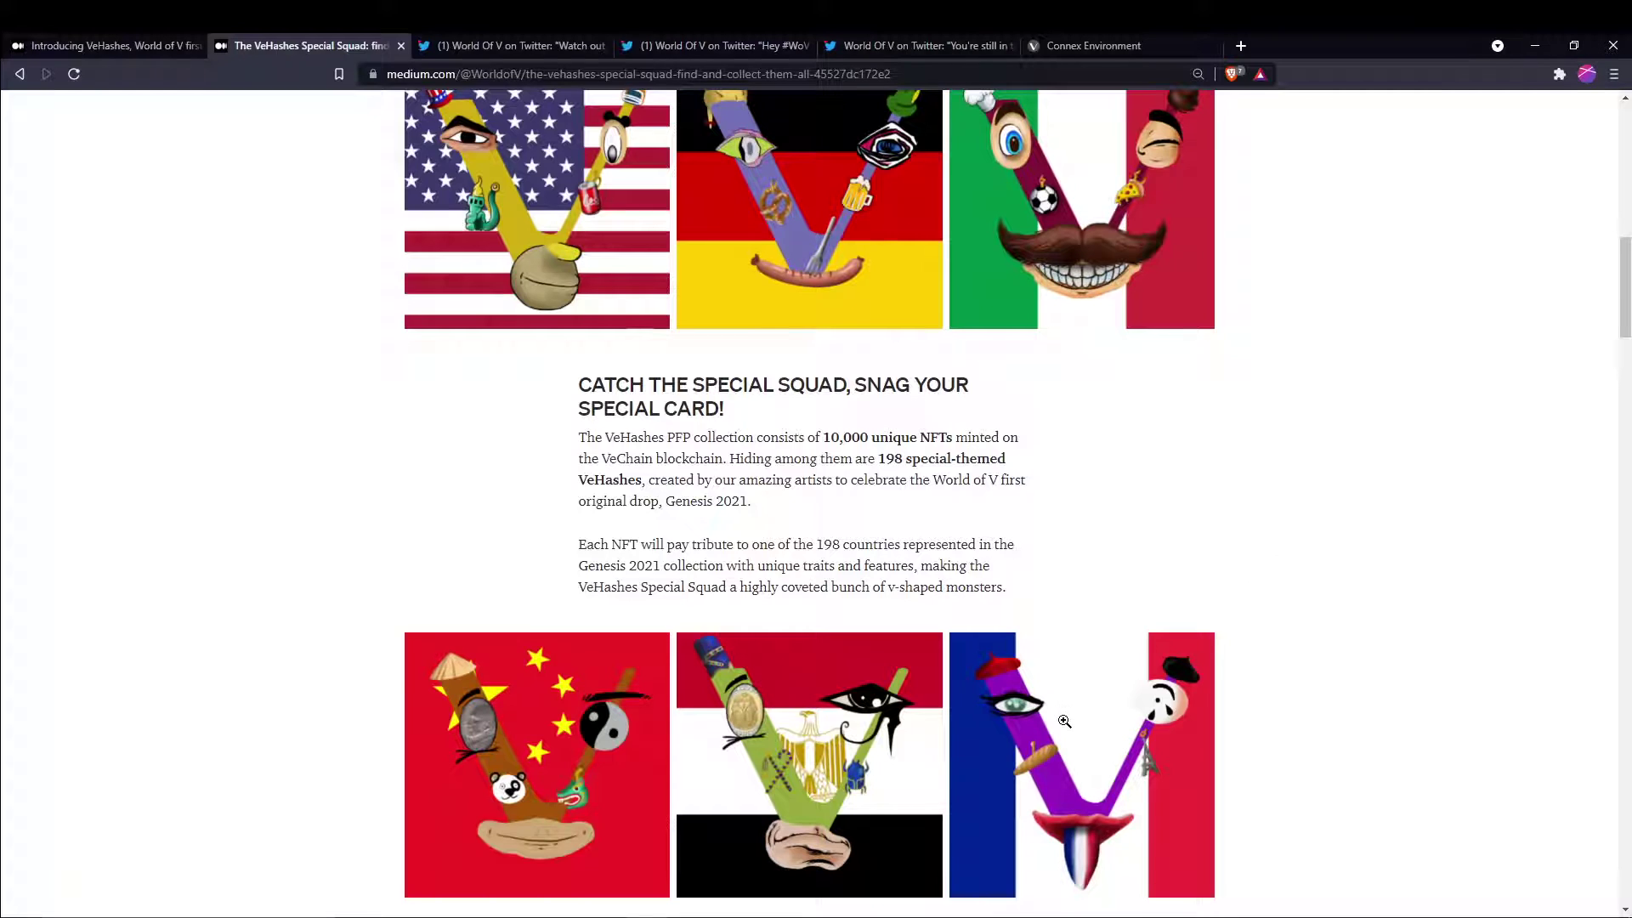
pyautogui.scroll(5, 1070, 714)
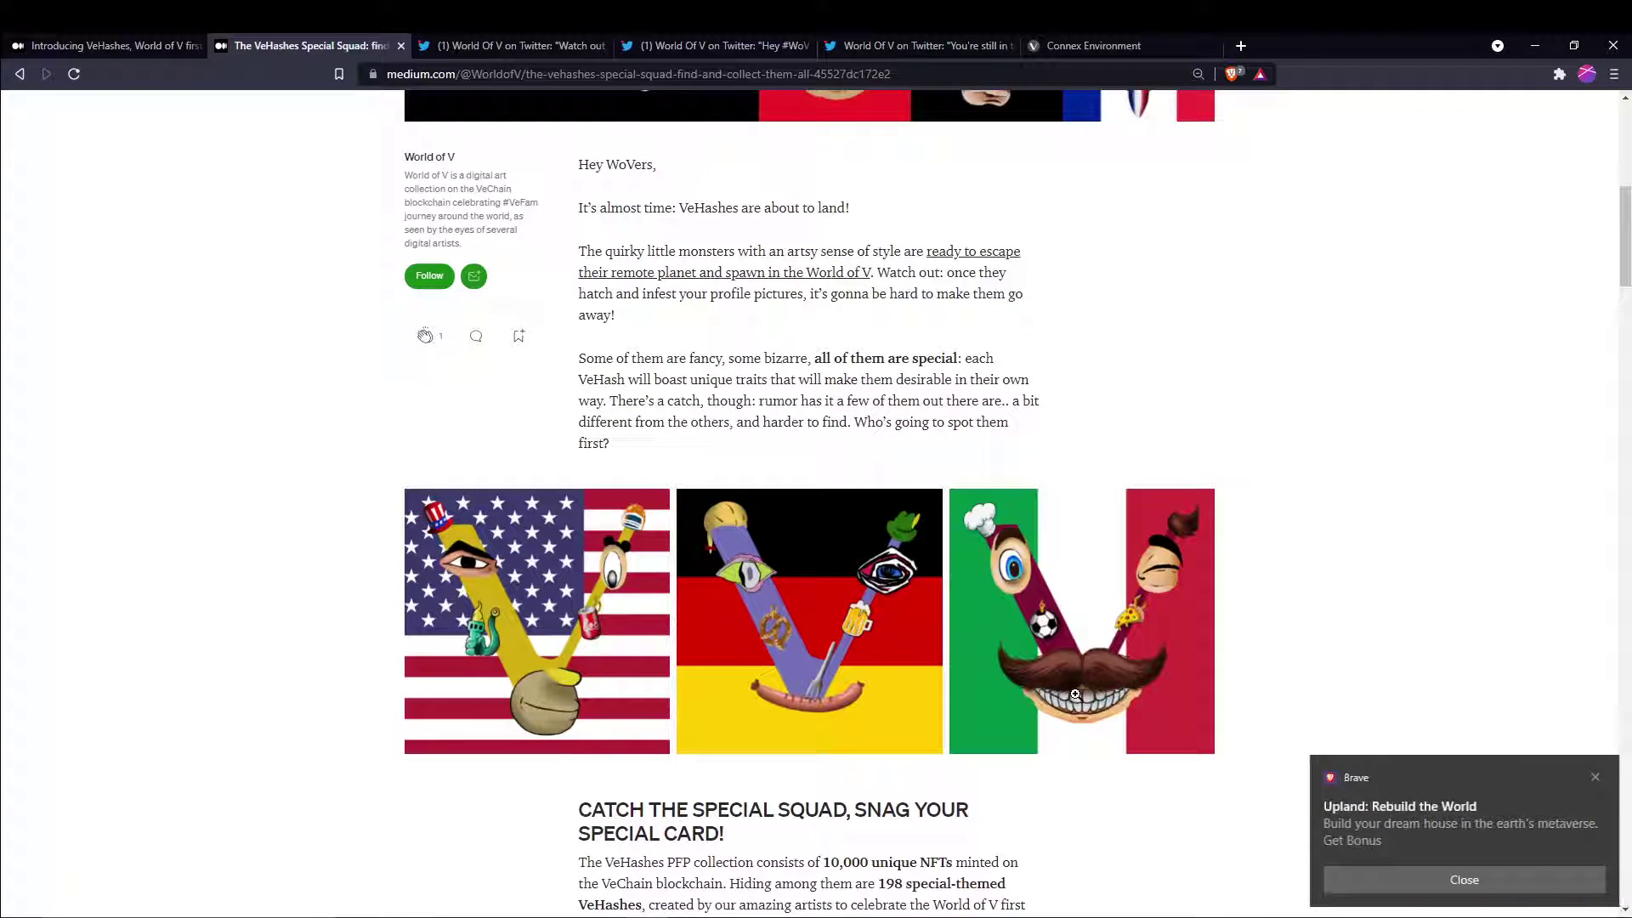
pyautogui.click(1596, 775)
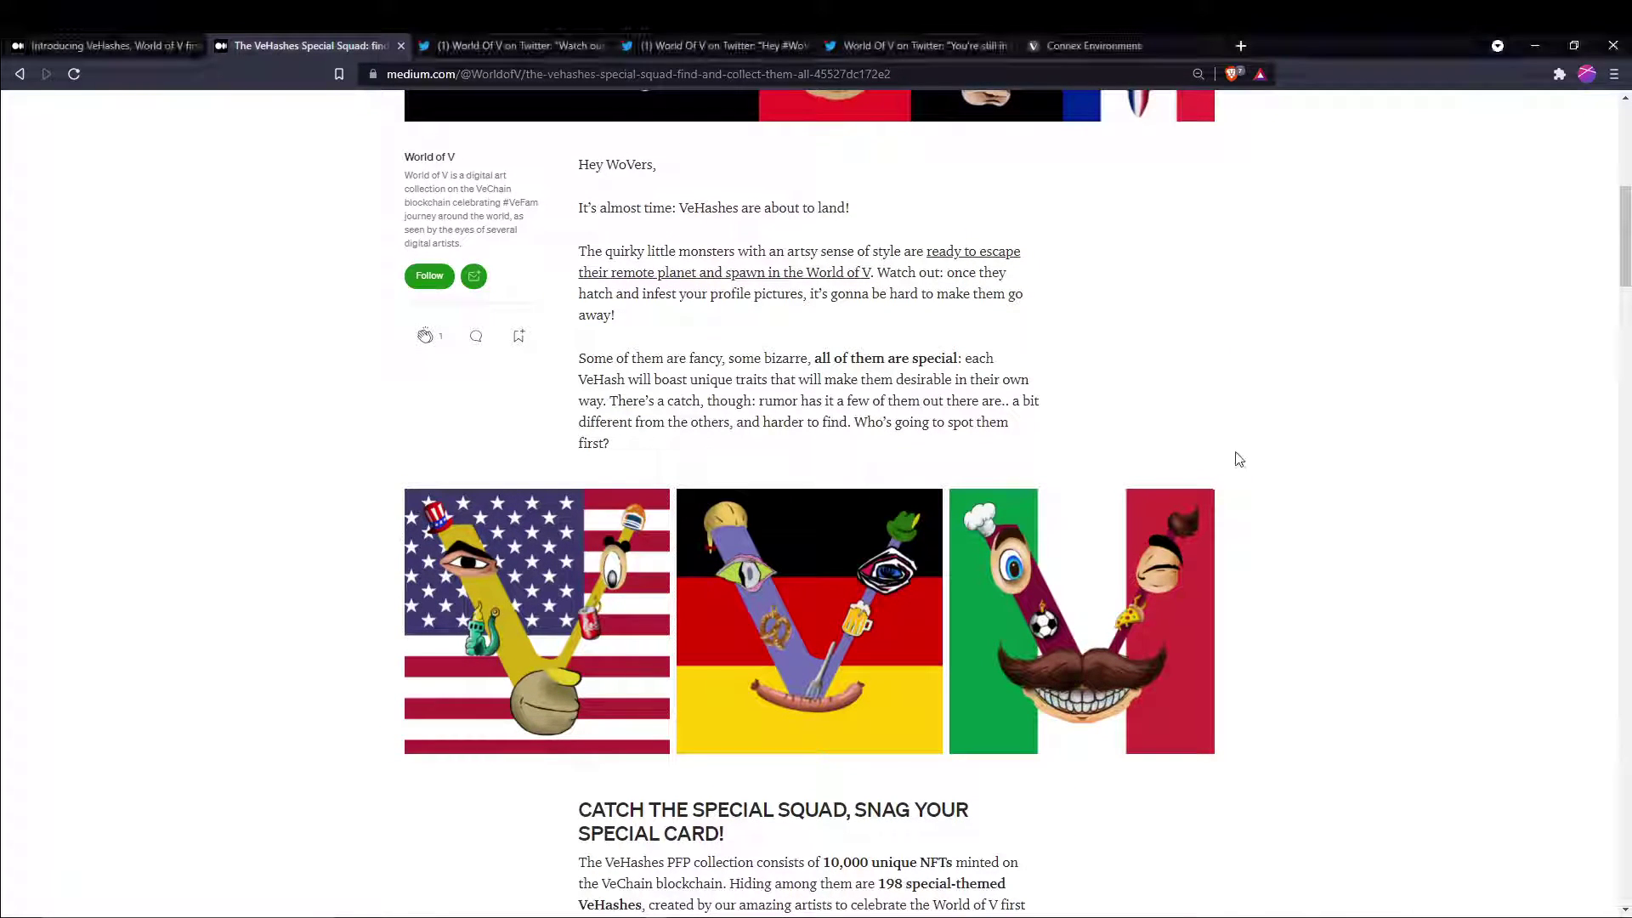
pyautogui.scroll(7, 1132, 485)
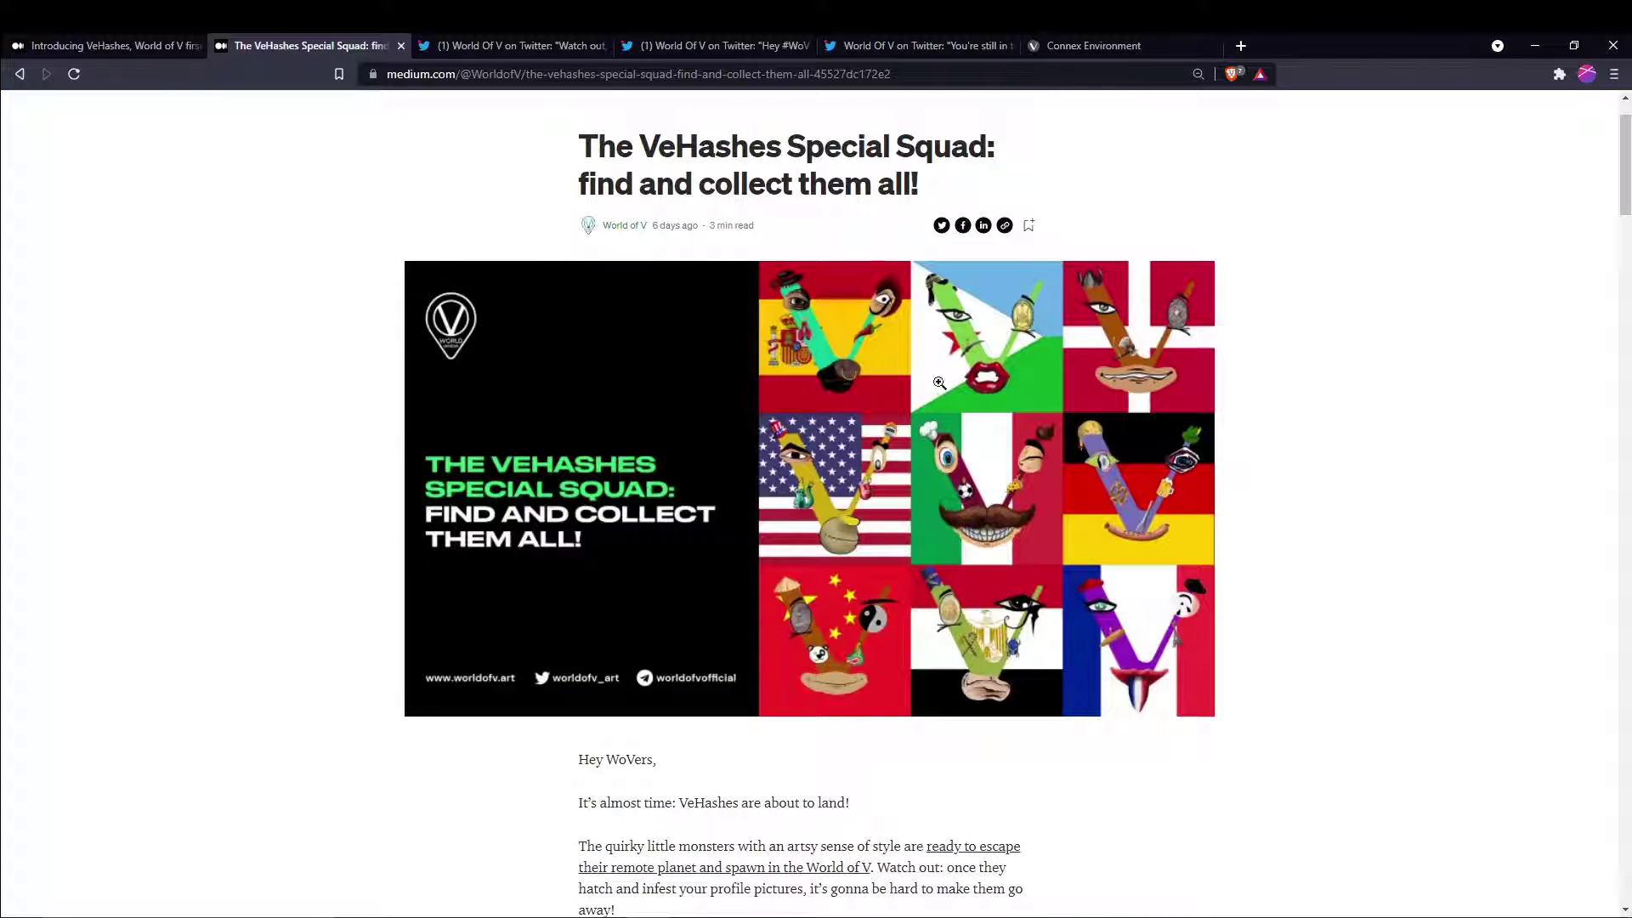
# - View the World Of V tweet with the VeHashes Rarity Chart and play the video in the public sale giveaway tweet
pyautogui.click(477, 46)
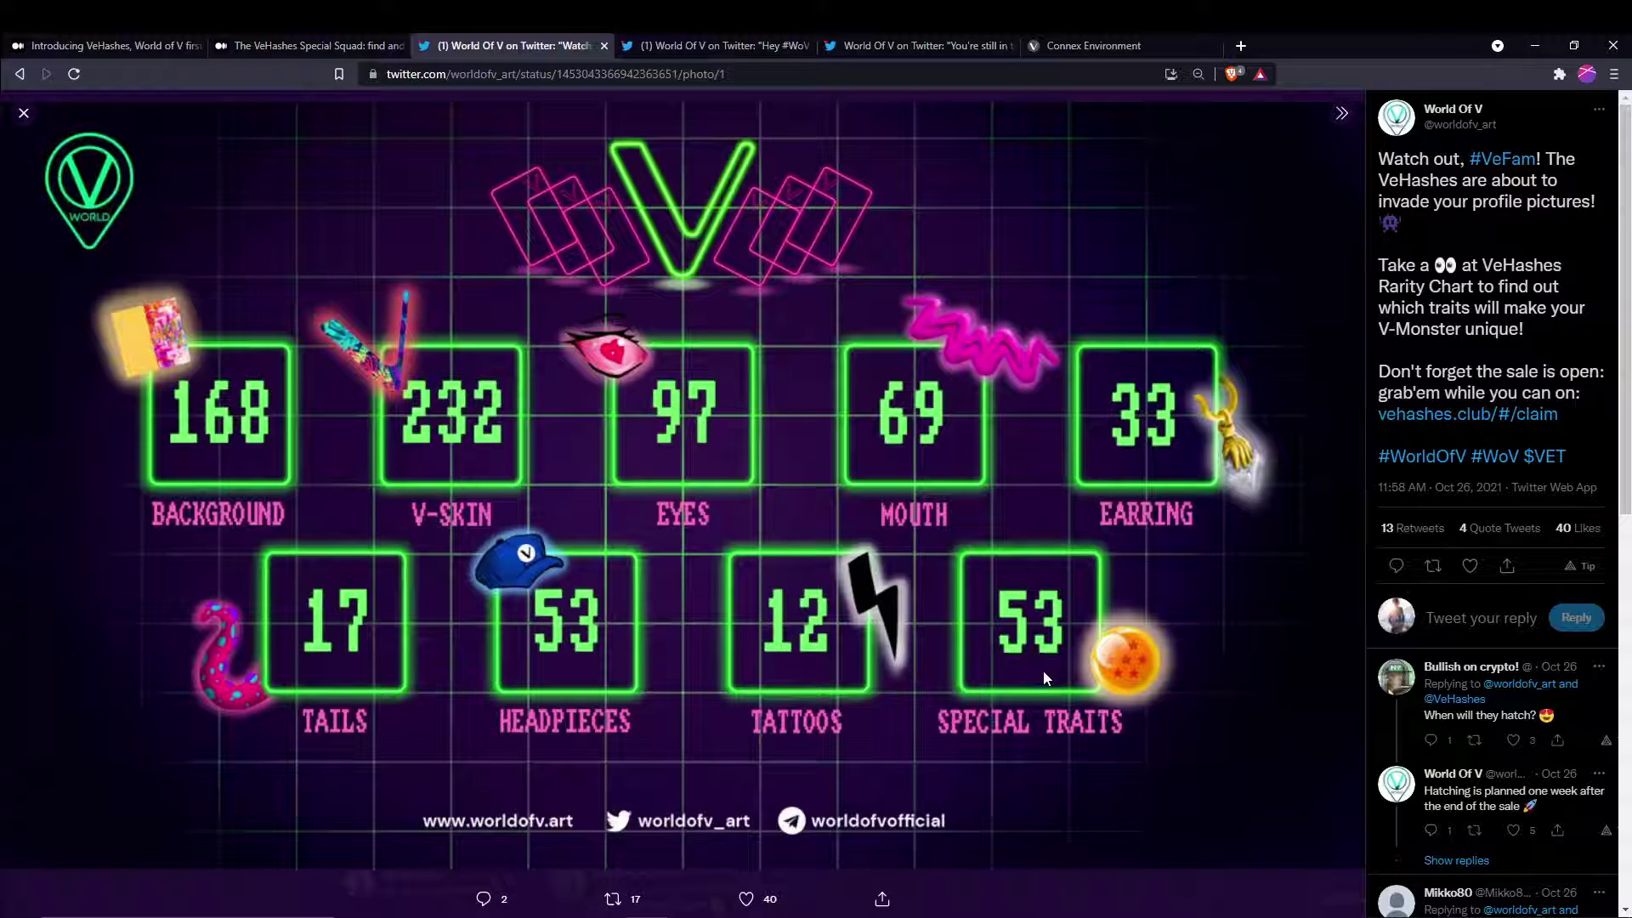
pyautogui.click(764, 42)
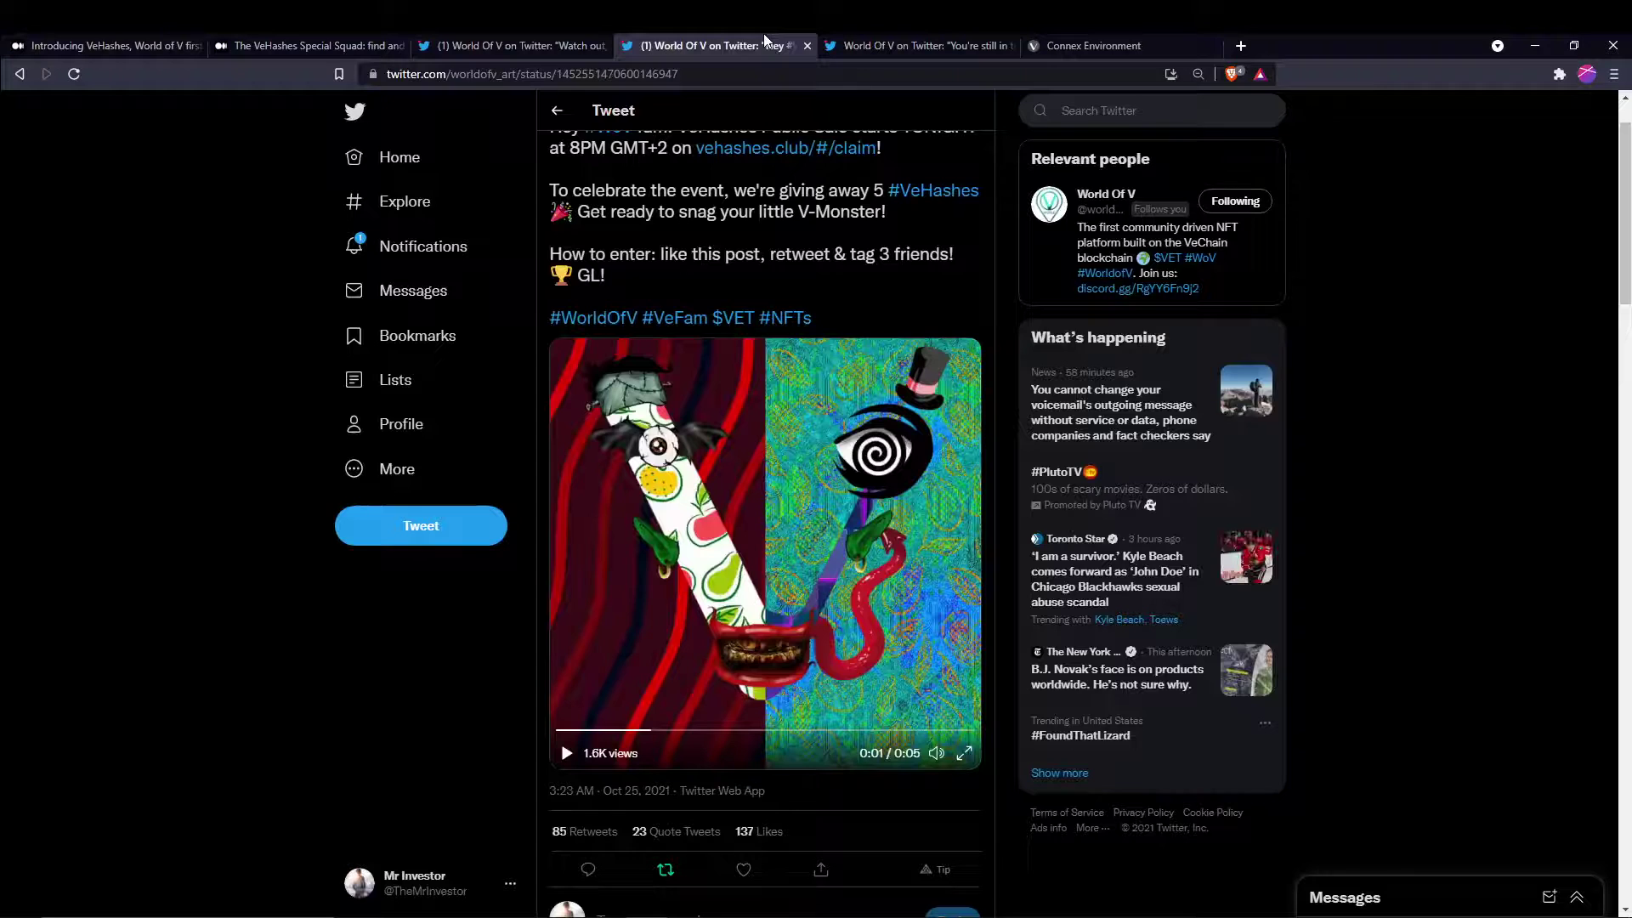
pyautogui.click(566, 752)
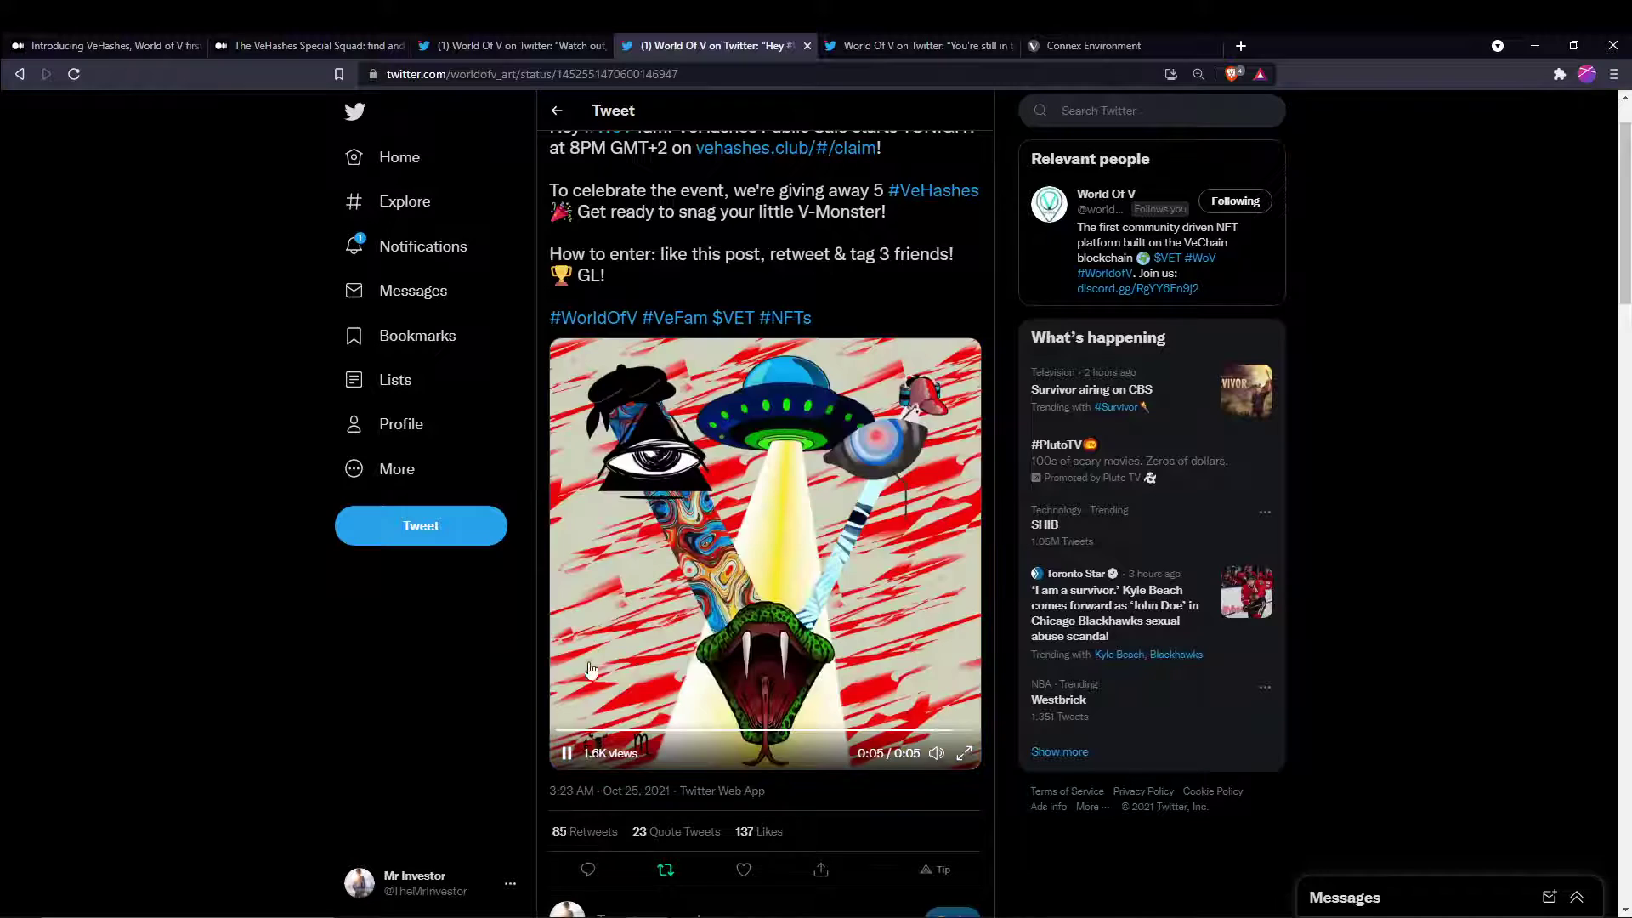
# - Look through all four VeHash images in the World Of V tweet asking about the favorite trait
pyautogui.click(910, 45)
pyautogui.click(661, 417)
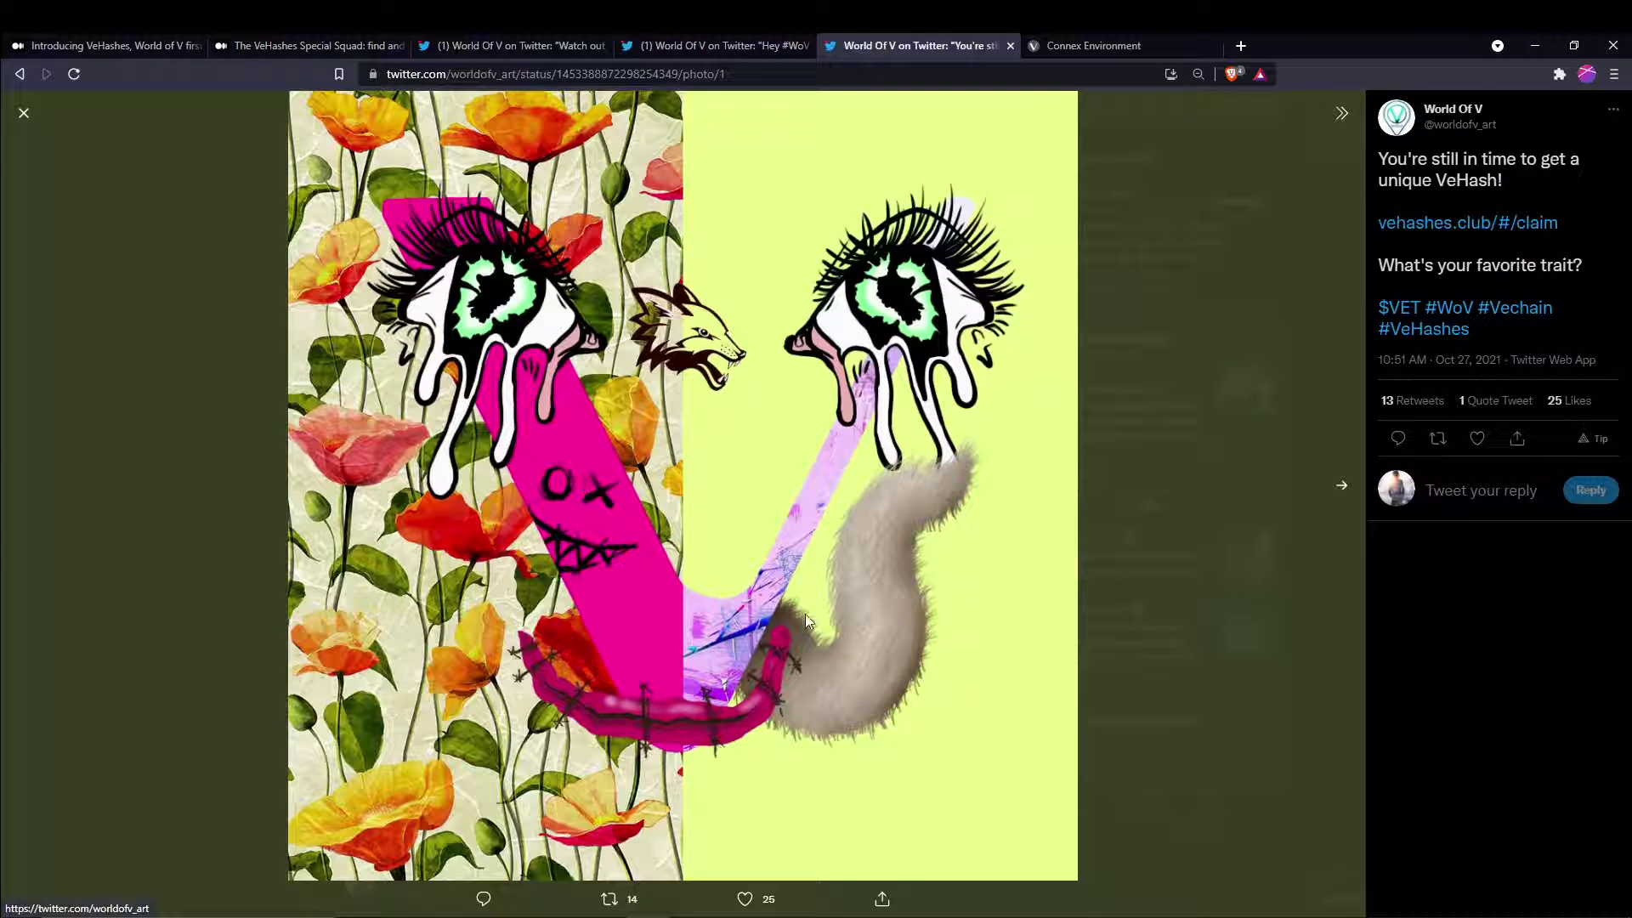
pyautogui.click(1340, 492)
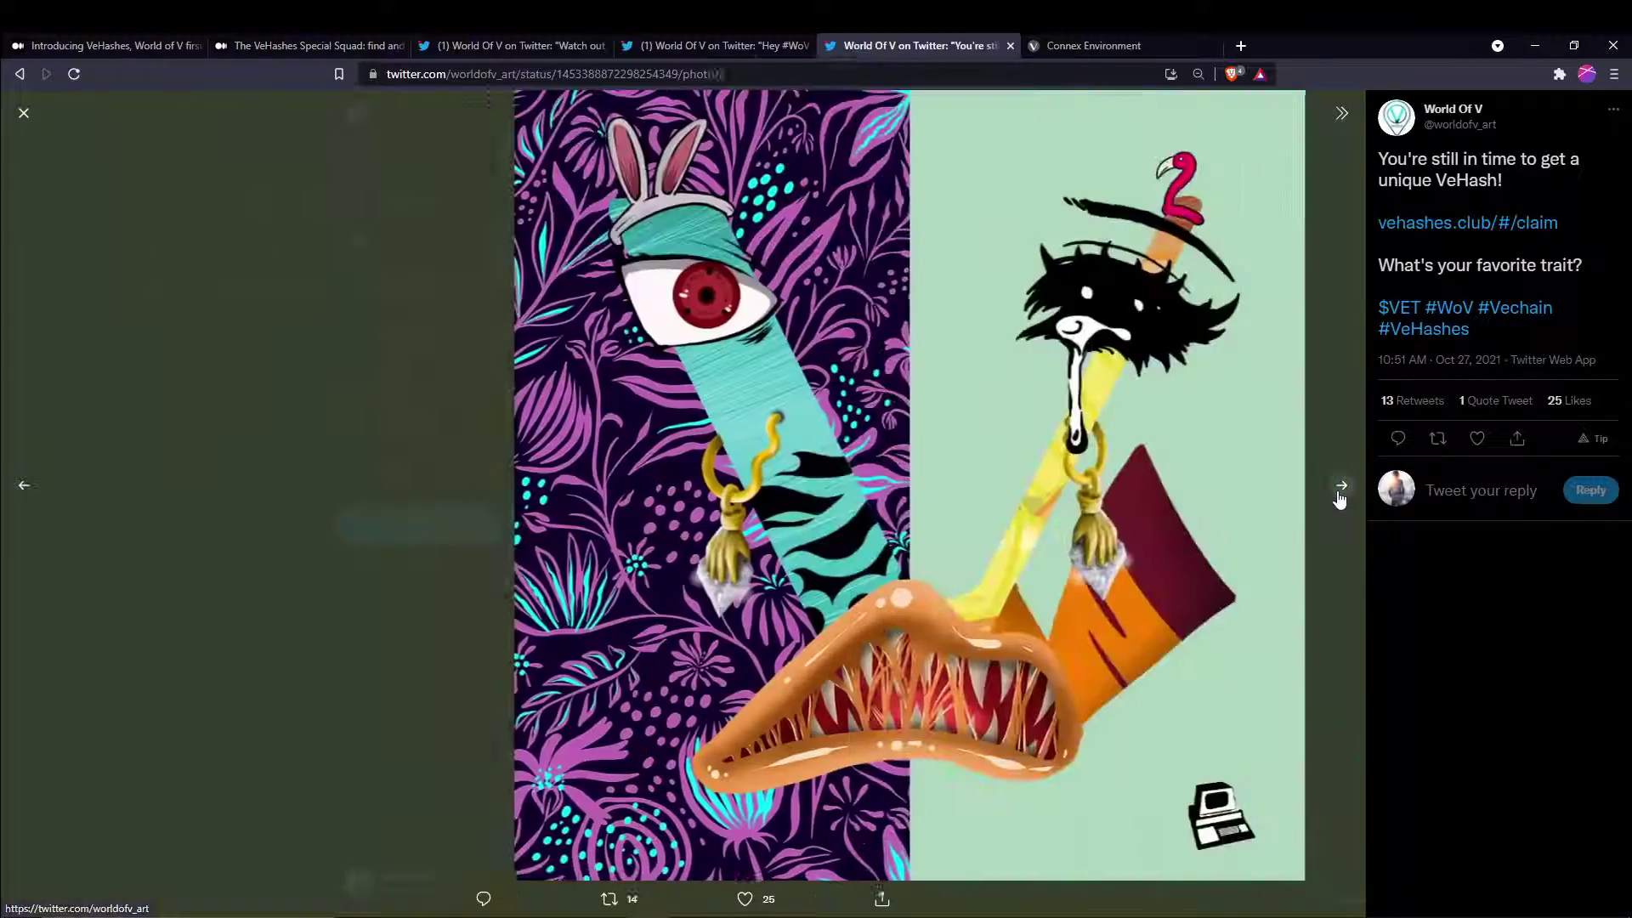
pyautogui.click(1341, 487)
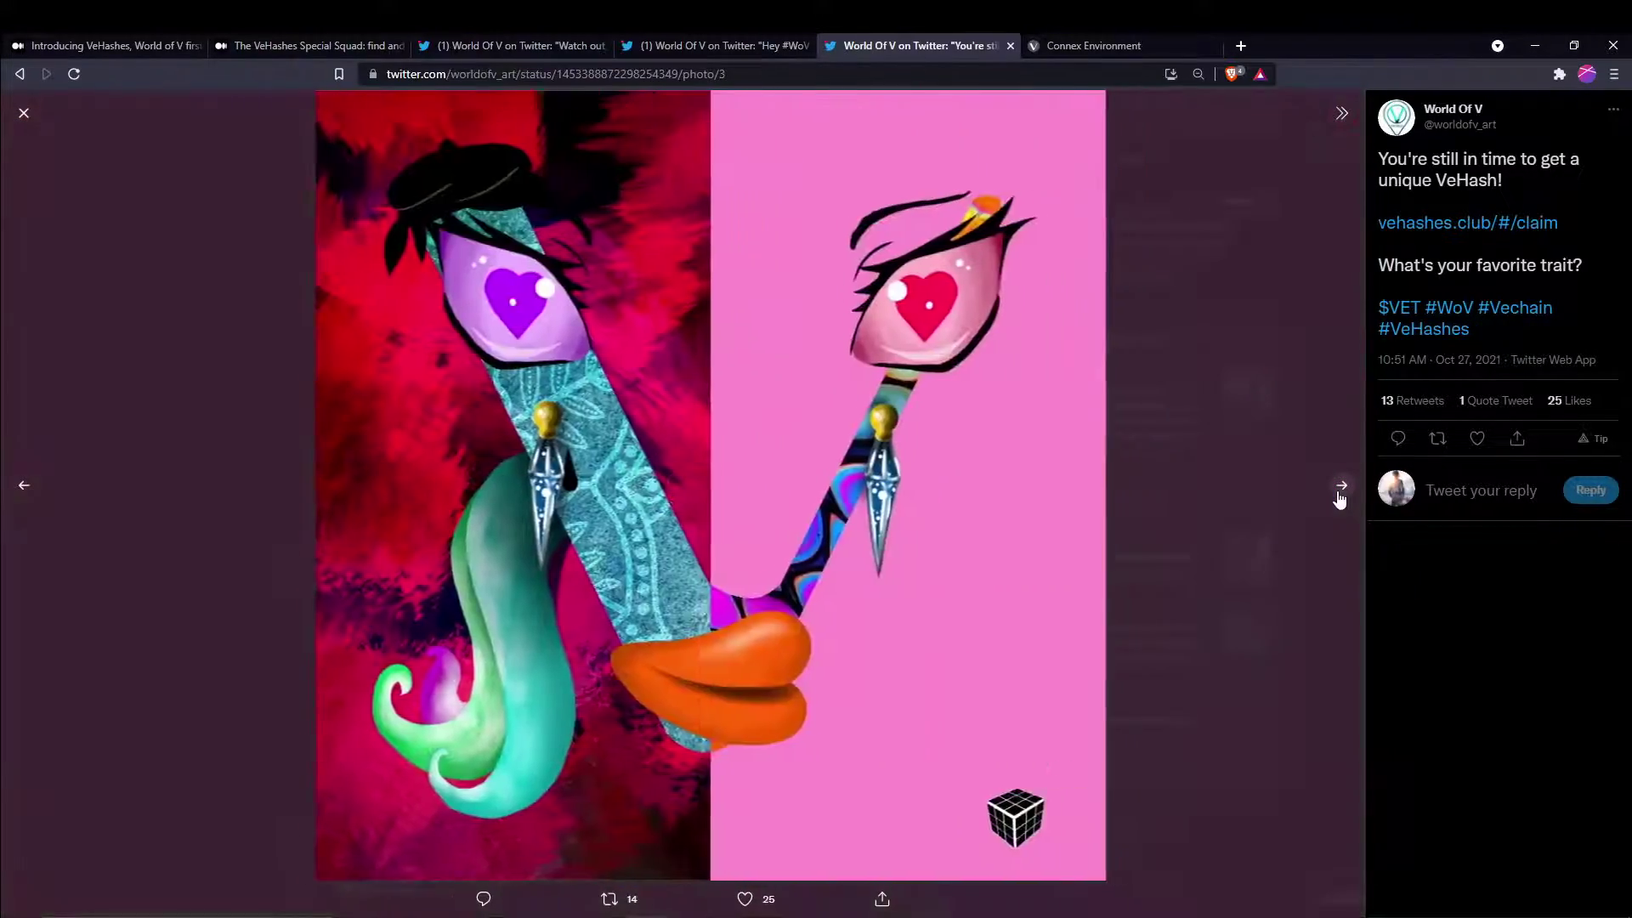
pyautogui.click(1340, 492)
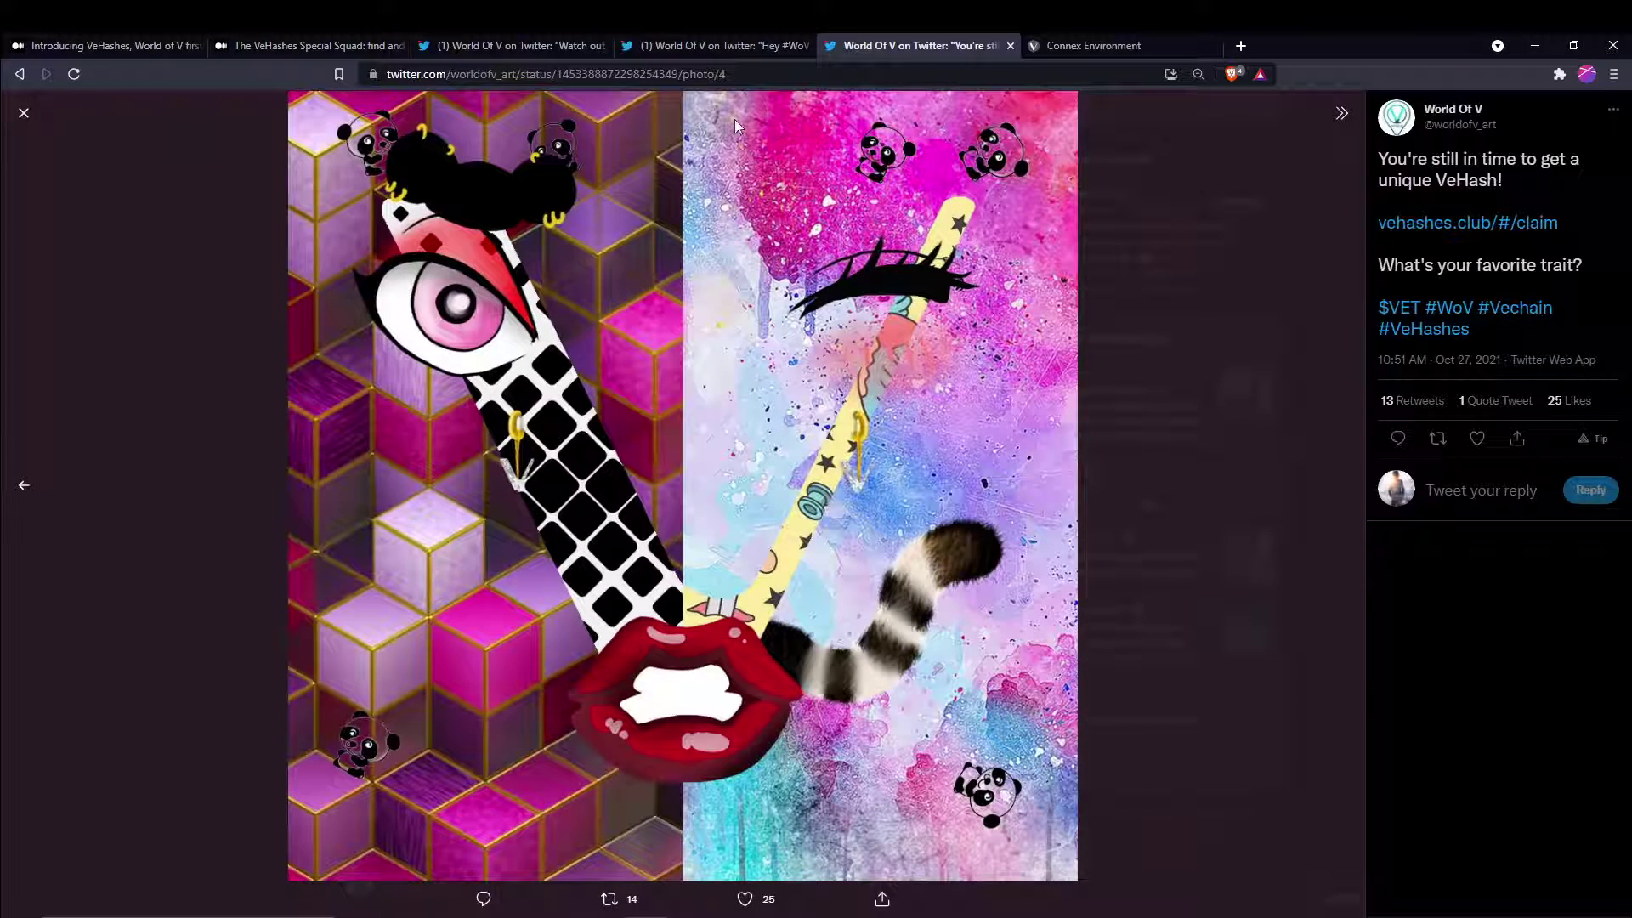
# - Examine the Sync wallet's description, download option and supported platforms on the VeChain Wallets page
pyautogui.click(1095, 48)
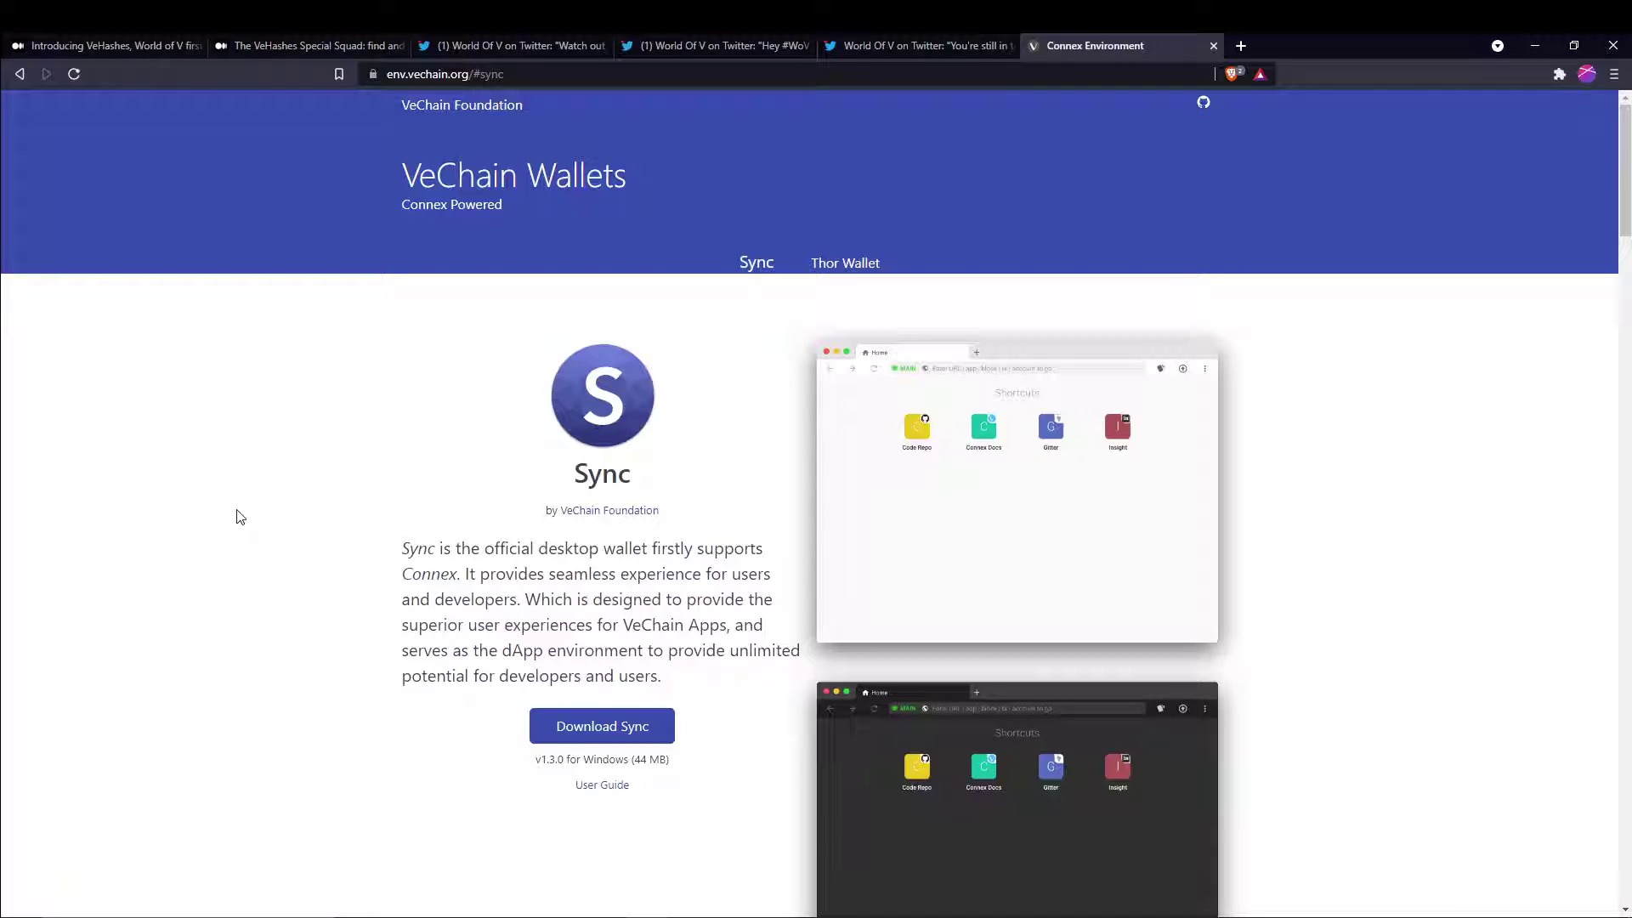
pyautogui.scroll(-1, 139, 474)
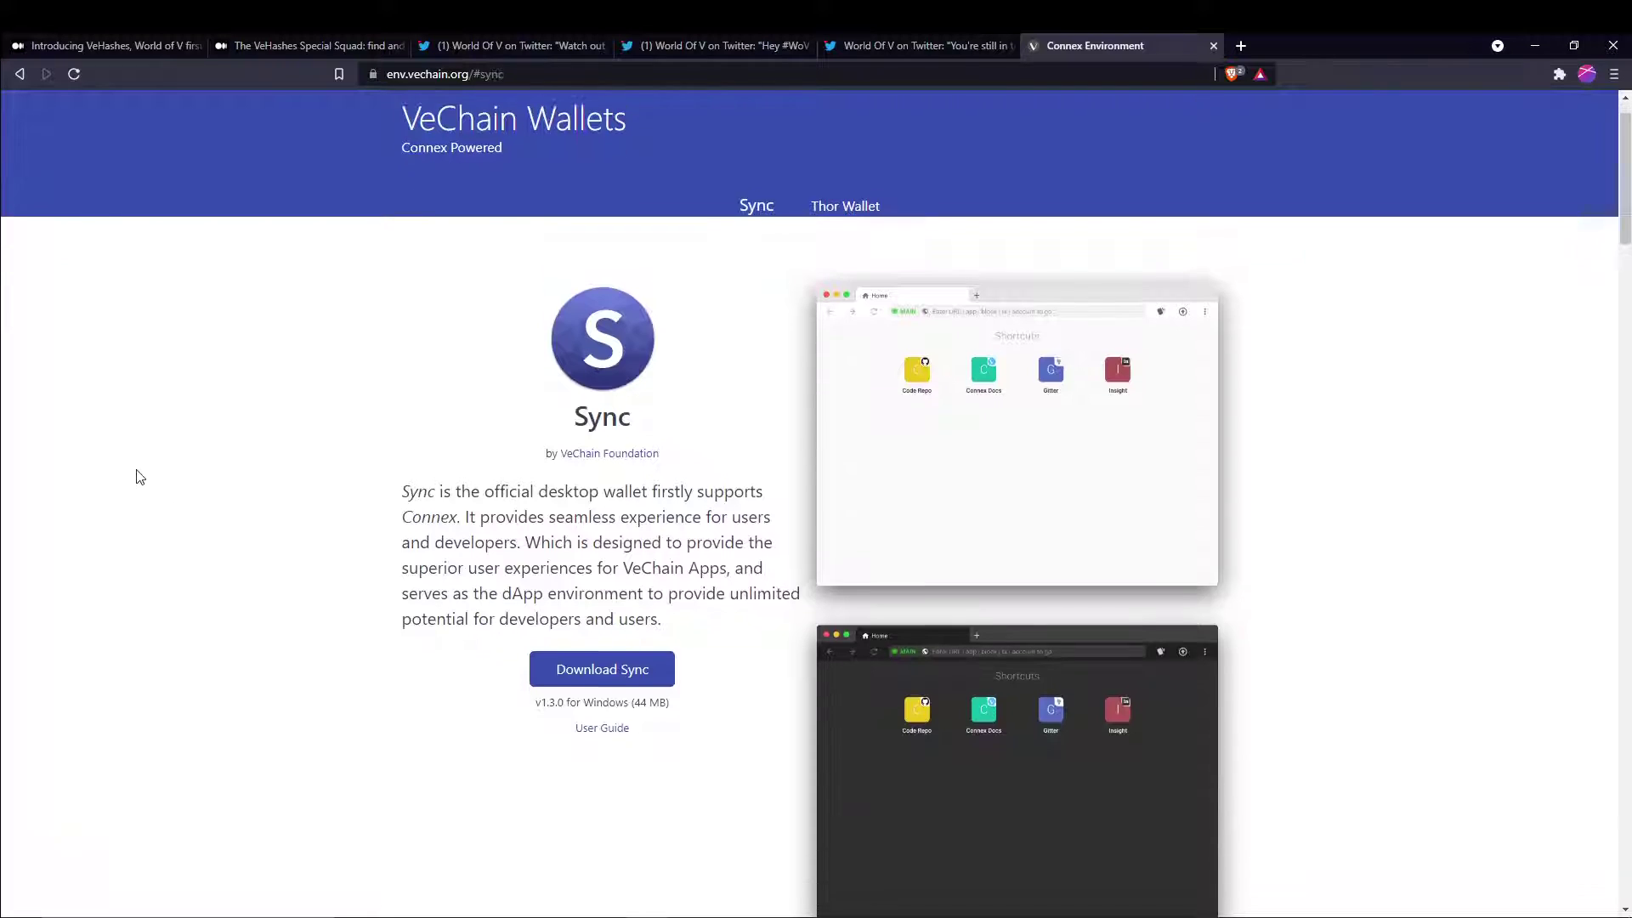
pyautogui.scroll(1, 595, 425)
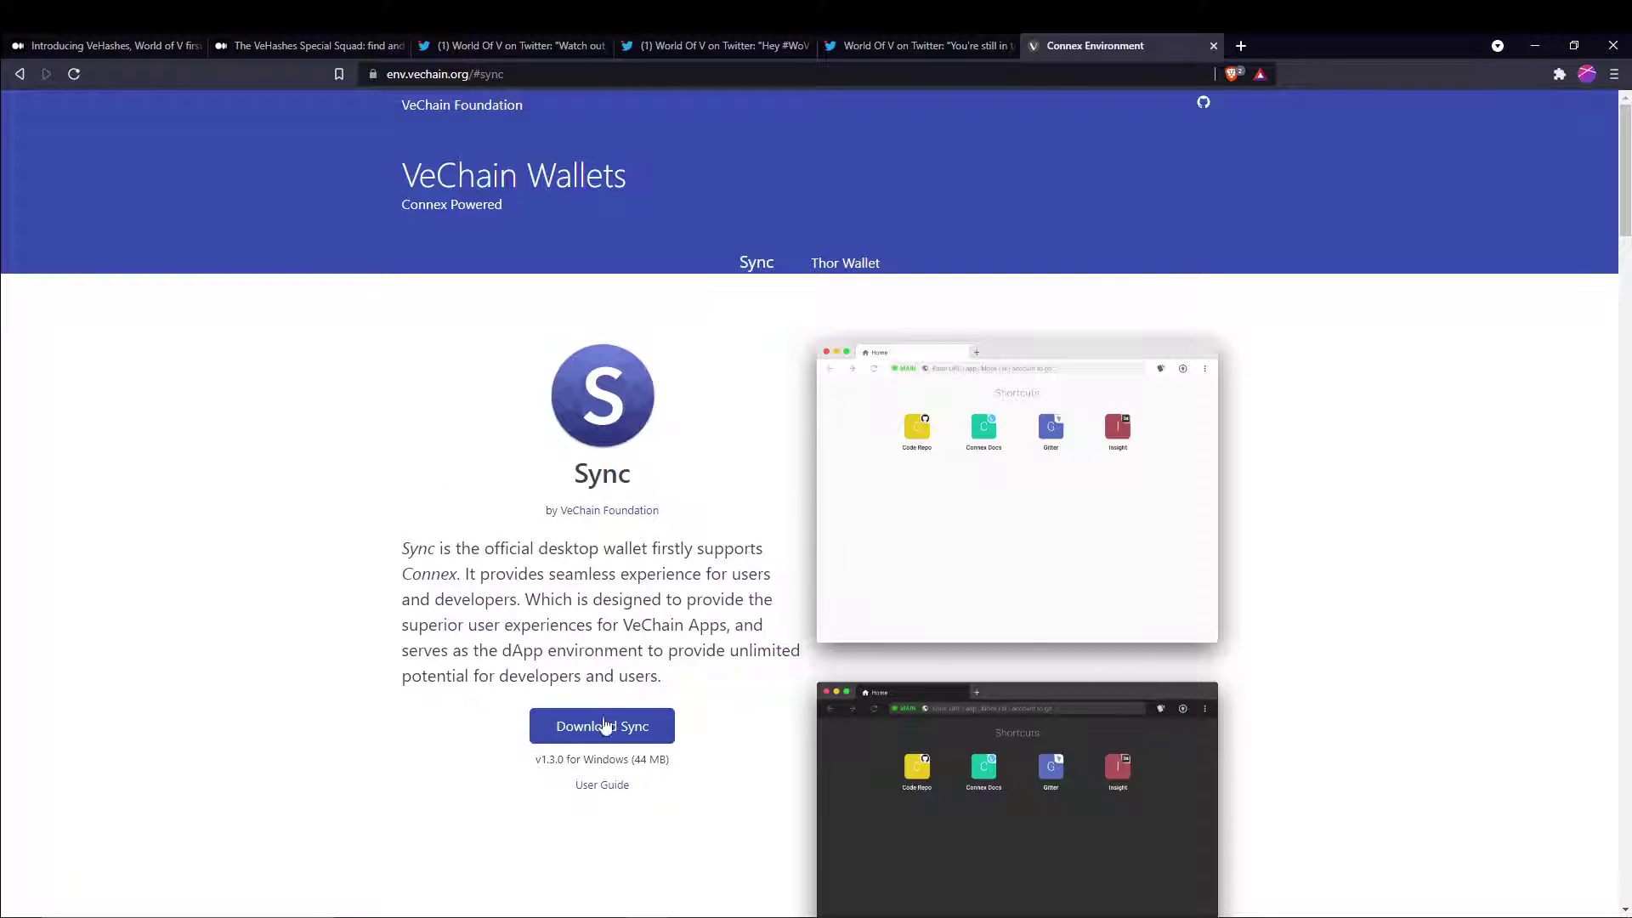
pyautogui.scroll(-4, 559, 712)
pyautogui.scroll(-2, 558, 713)
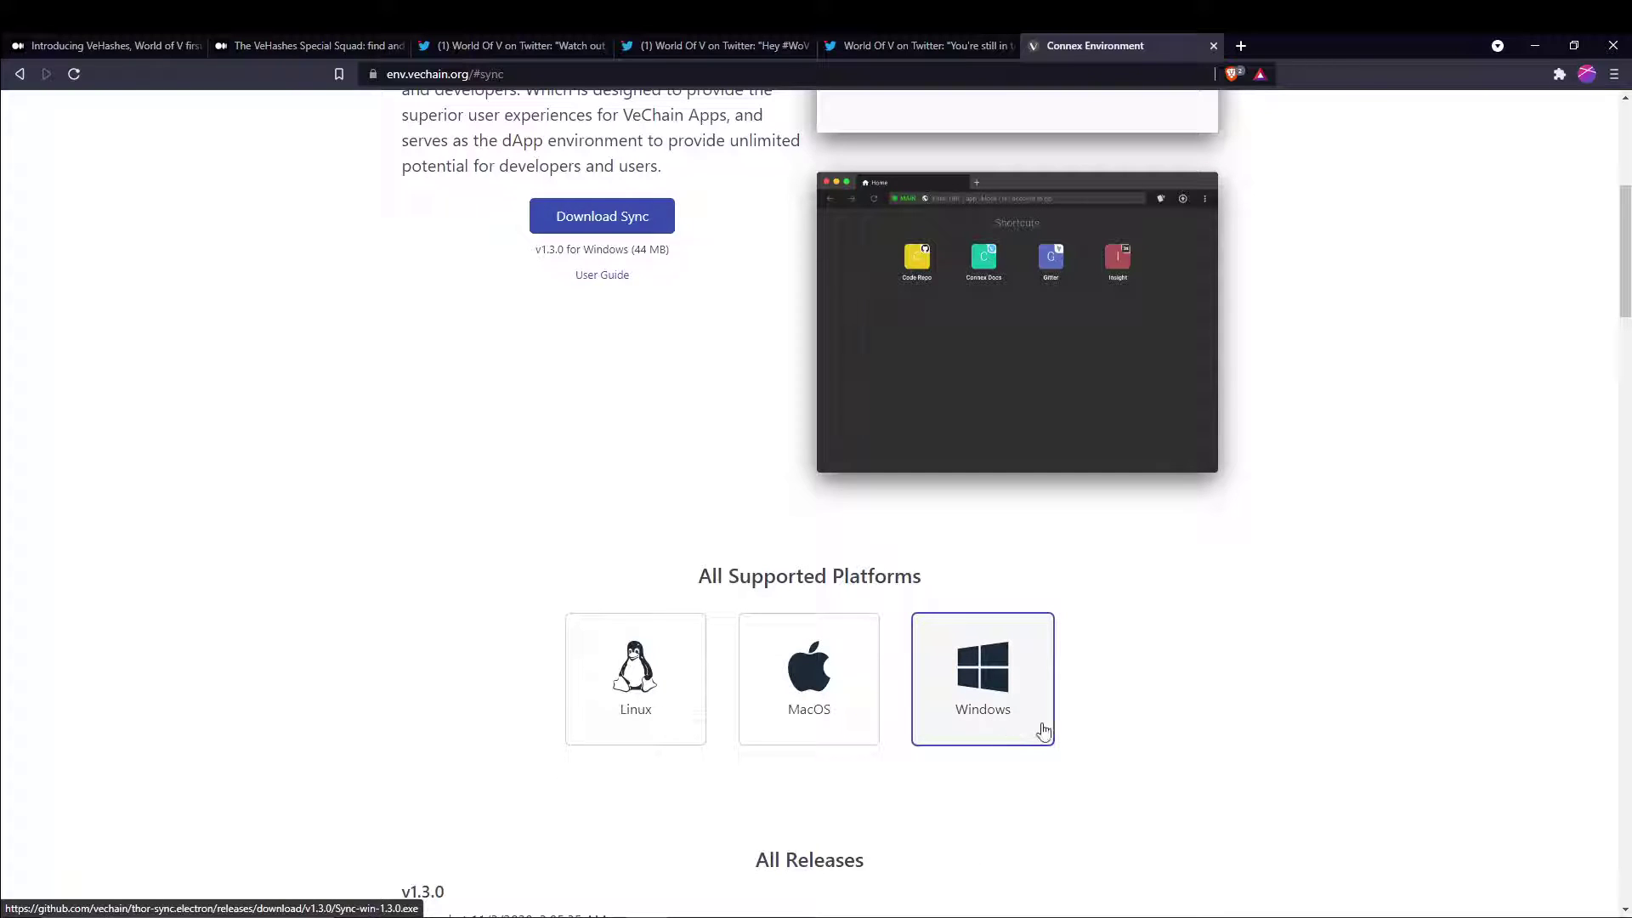
# - Switch to the Sync wallet, view its wallets and the form for creating a new one, and return to the home page
pyautogui.click(793, 915)
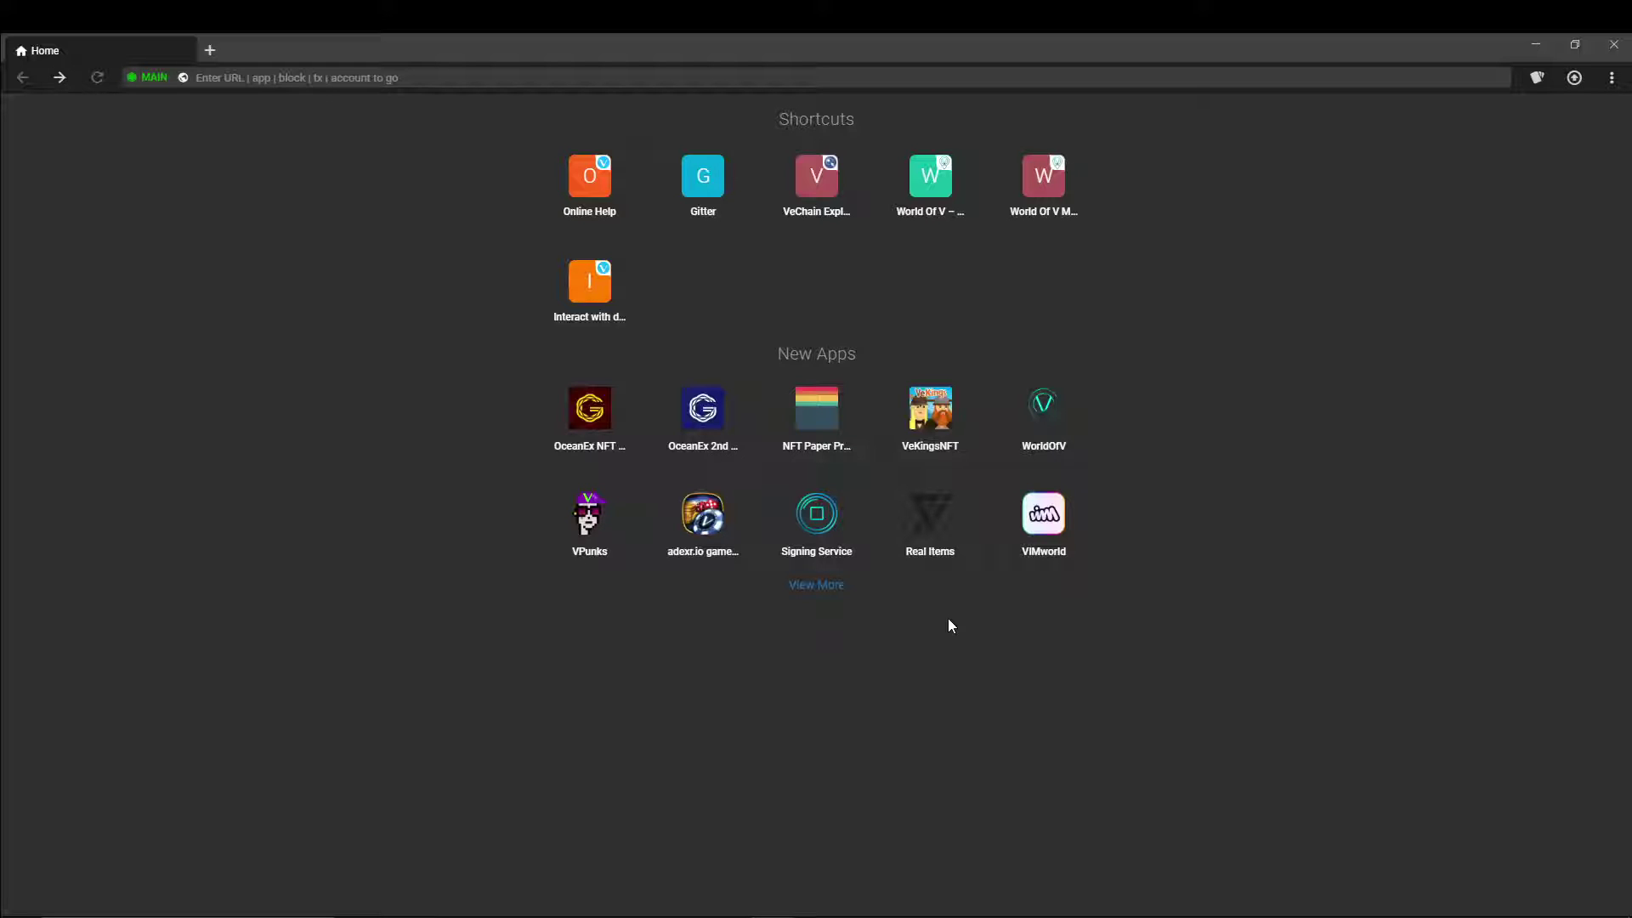
pyautogui.click(1531, 81)
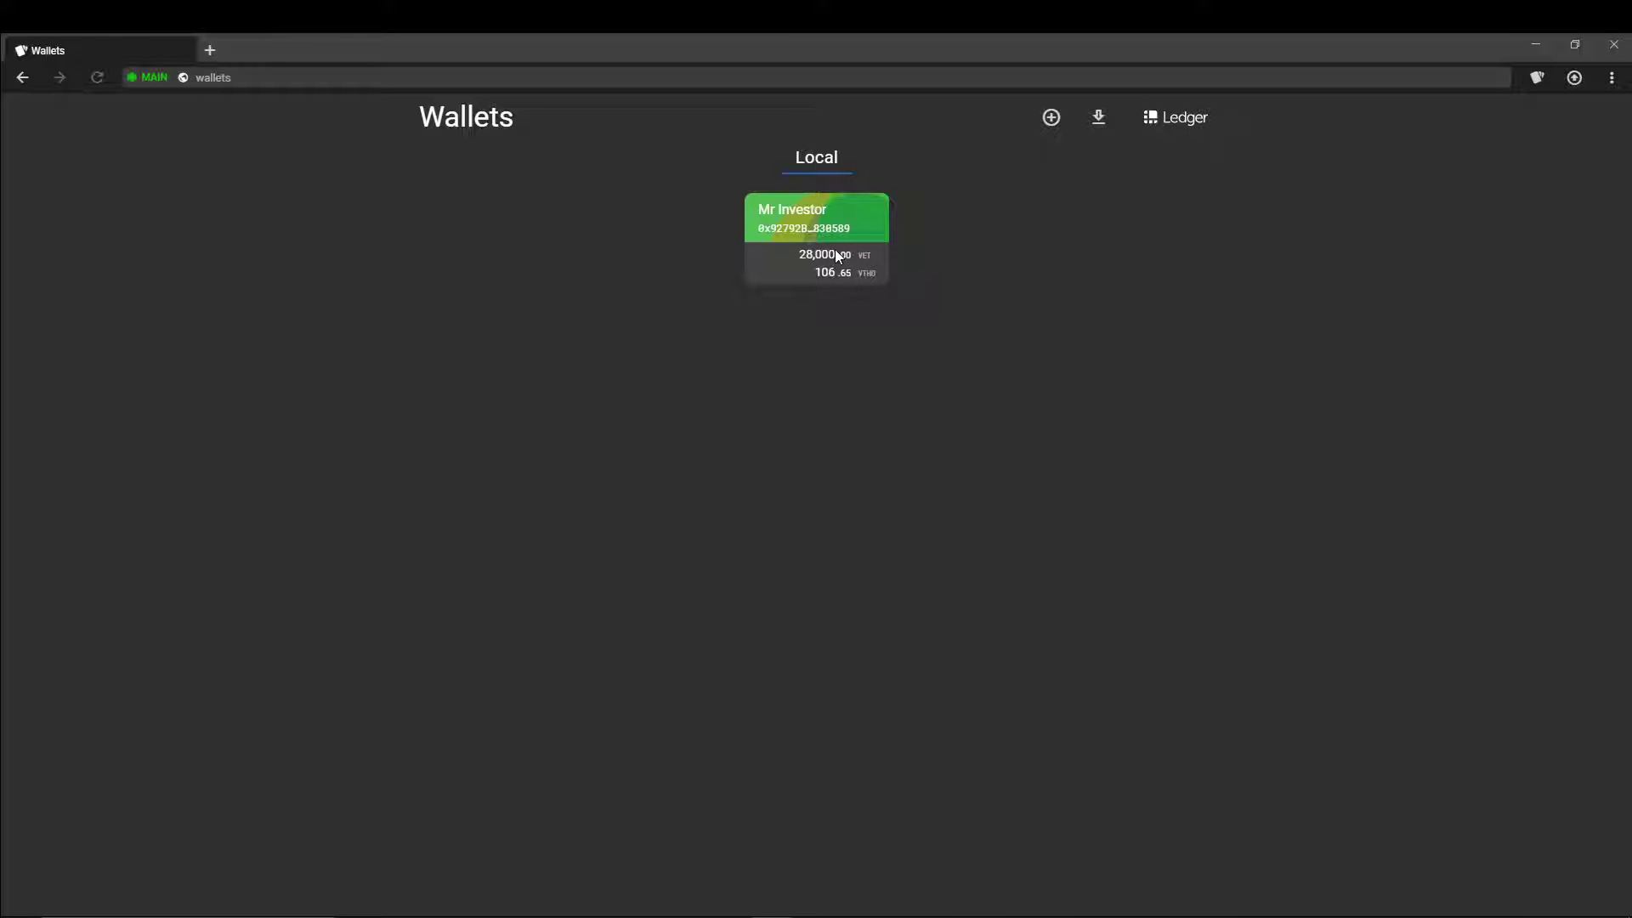
pyautogui.click(1052, 120)
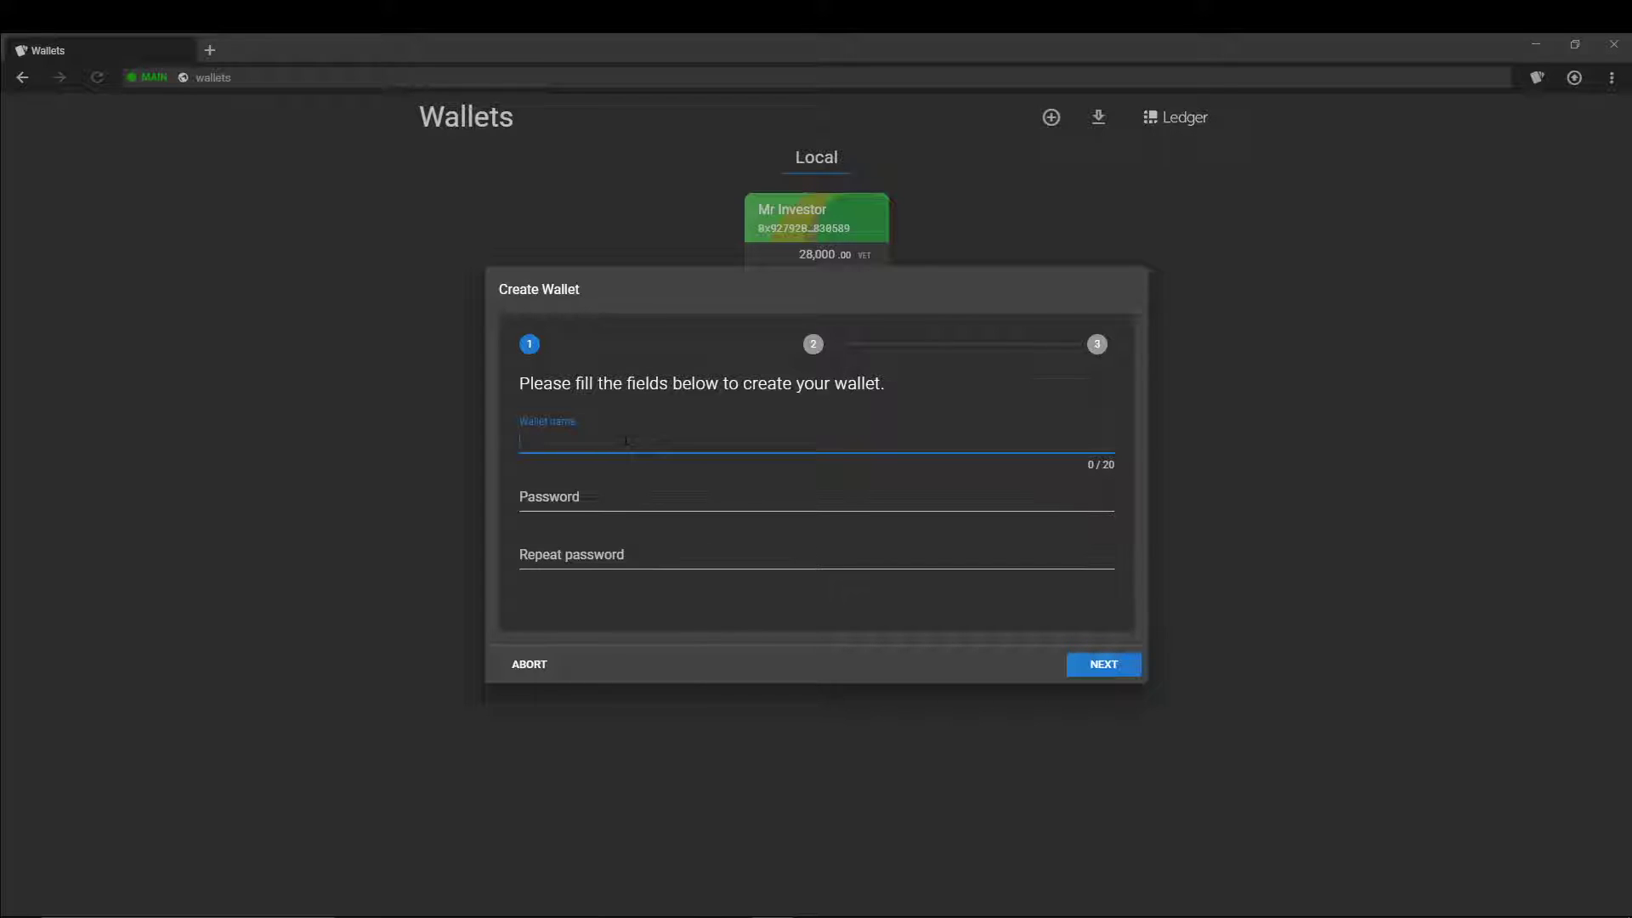
pyautogui.click(524, 662)
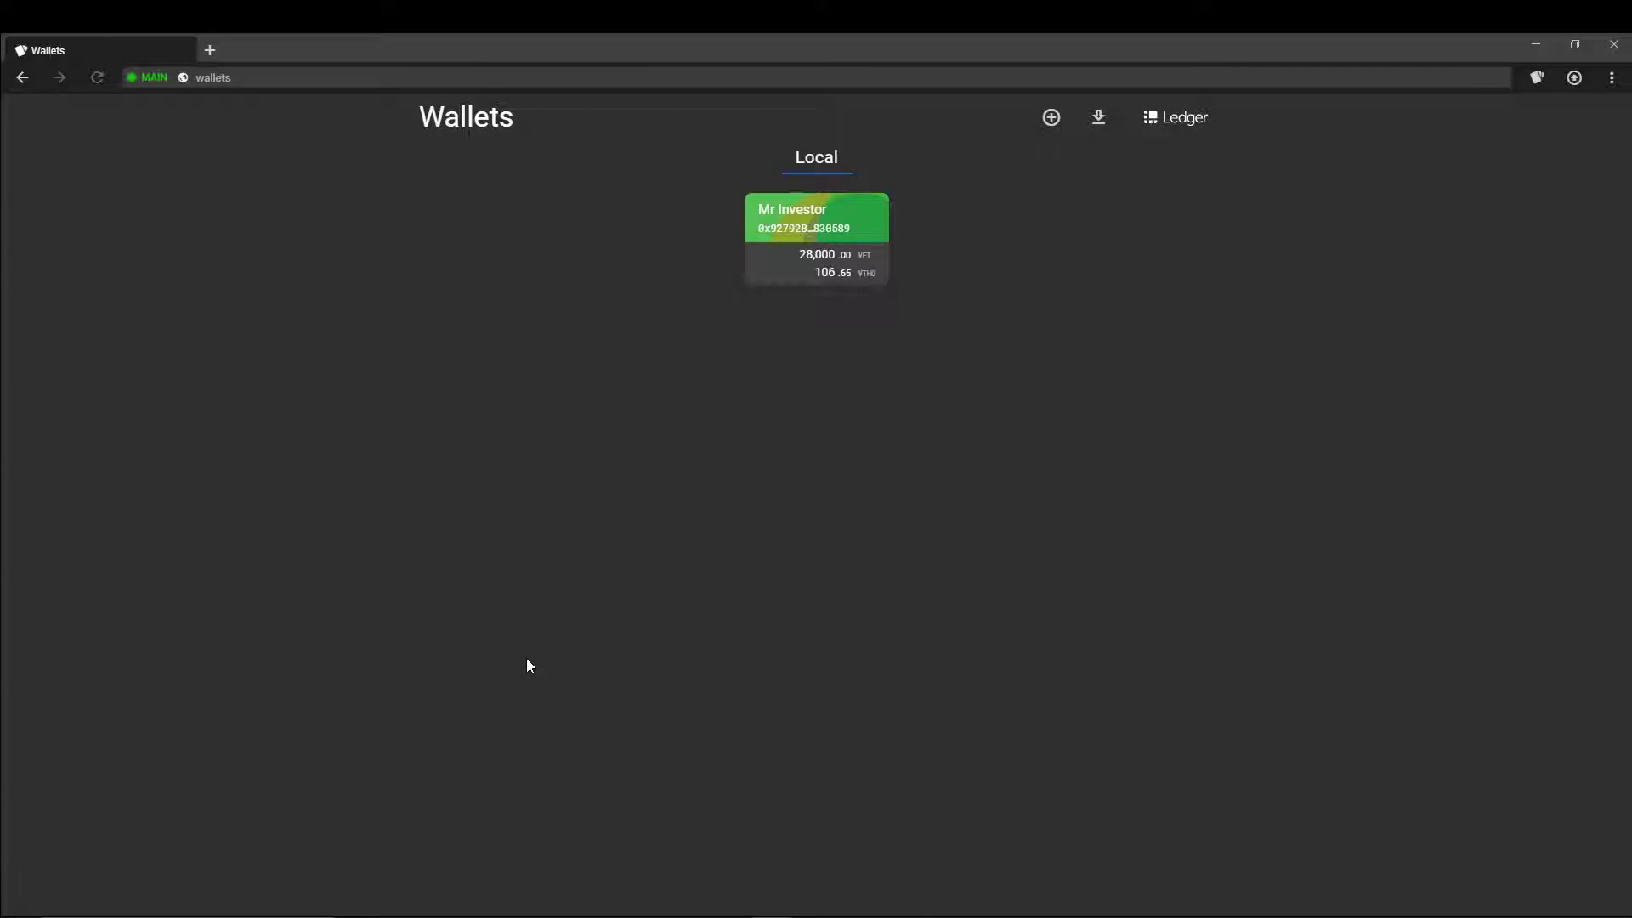
pyautogui.click(22, 77)
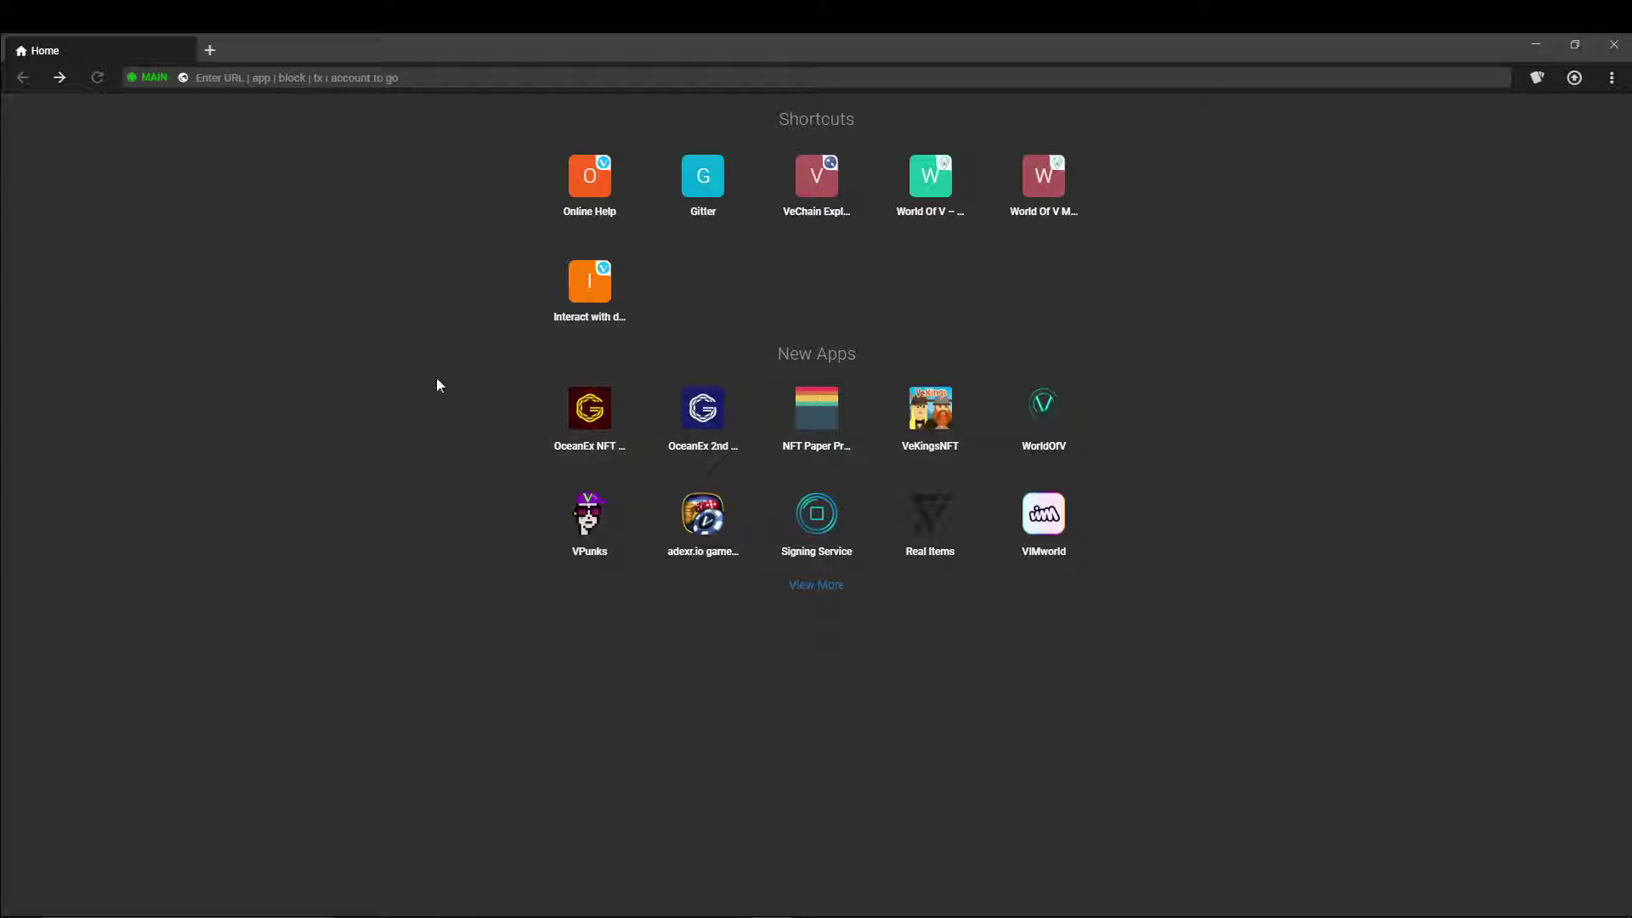
# - Open the WorldOfV app in Sync, go to the VeHashes claim page and set the purchase quantity to 1
pyautogui.click(1047, 418)
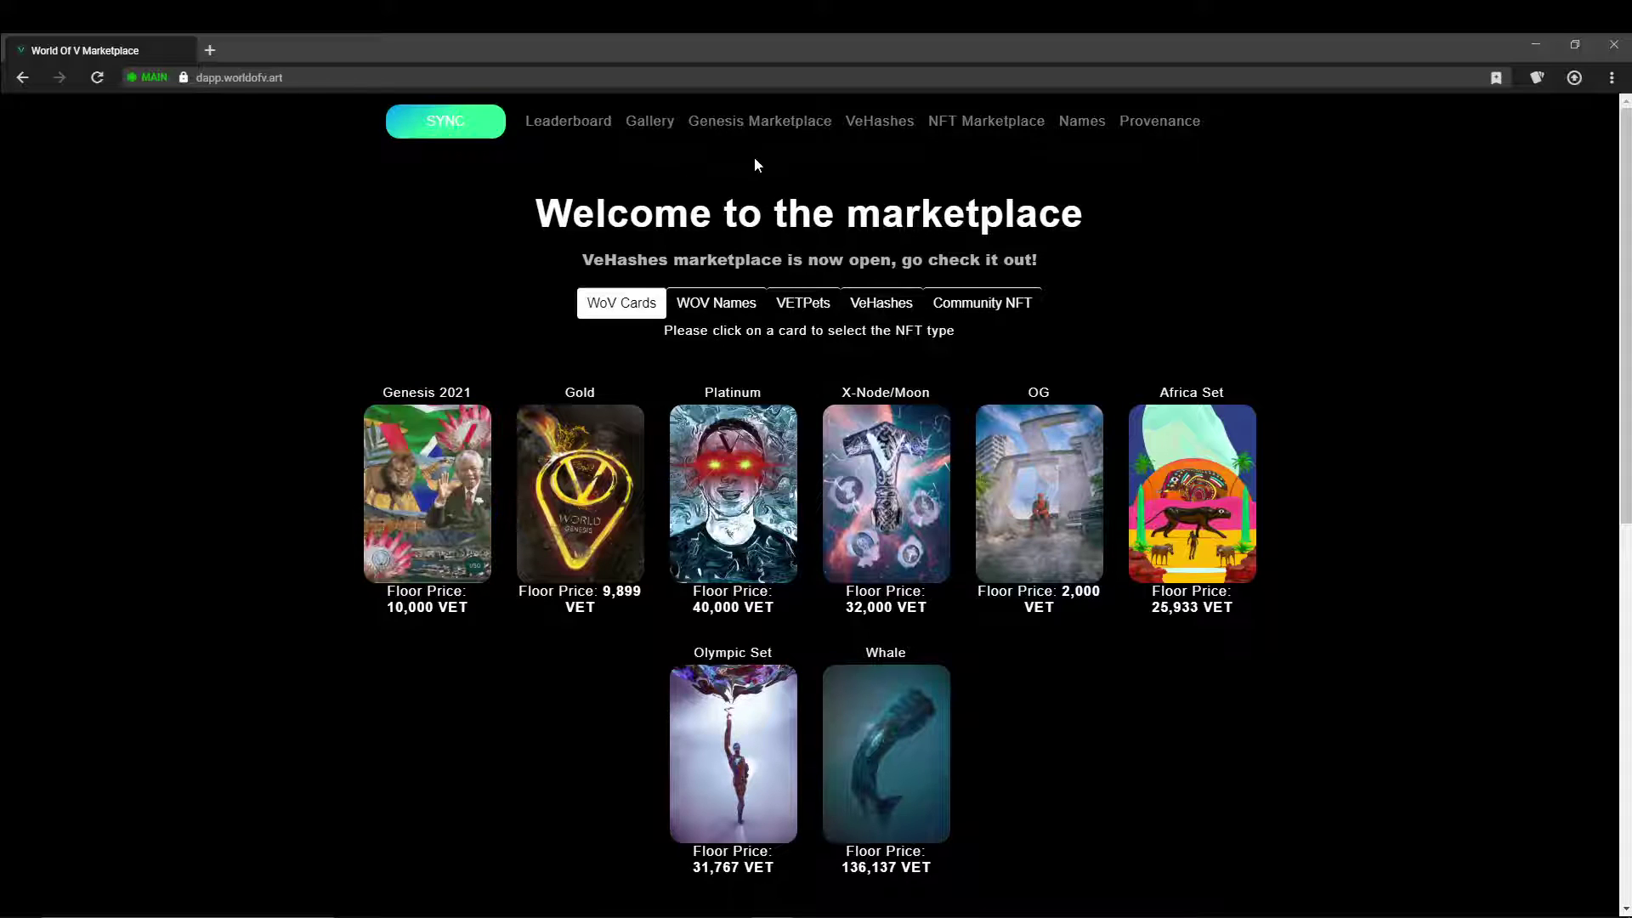
pyautogui.click(885, 128)
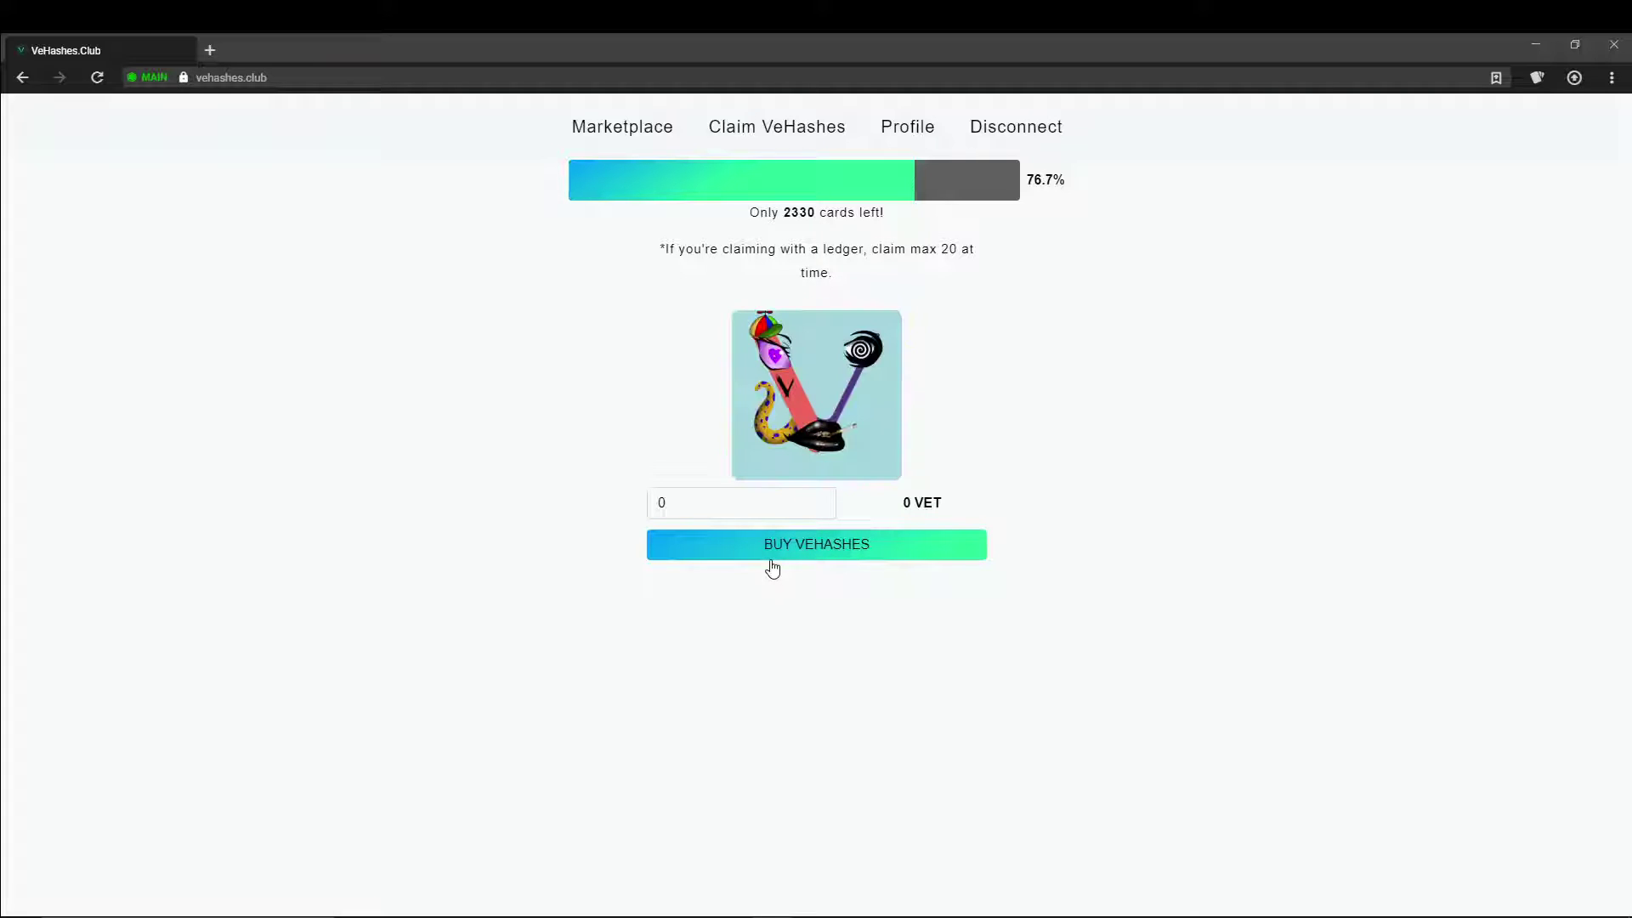
pyautogui.click(782, 501)
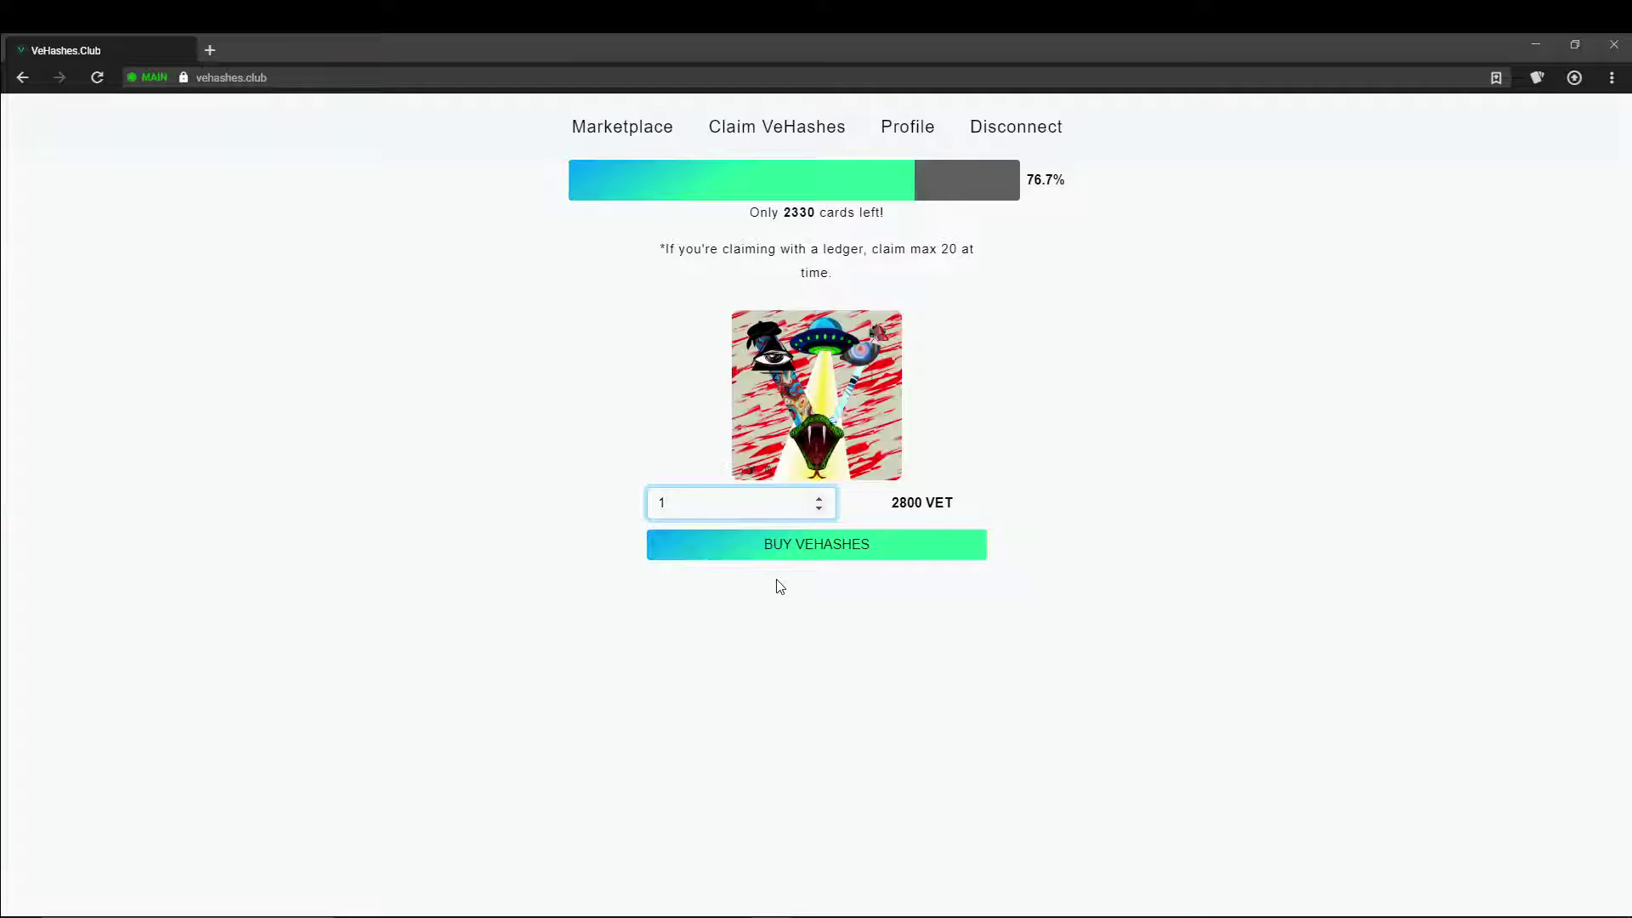
# - Try a purchase quantity of 5, set it to 10 VeHashes and start the purchase
pyautogui.press('BackSpace')
pyautogui.write('5')
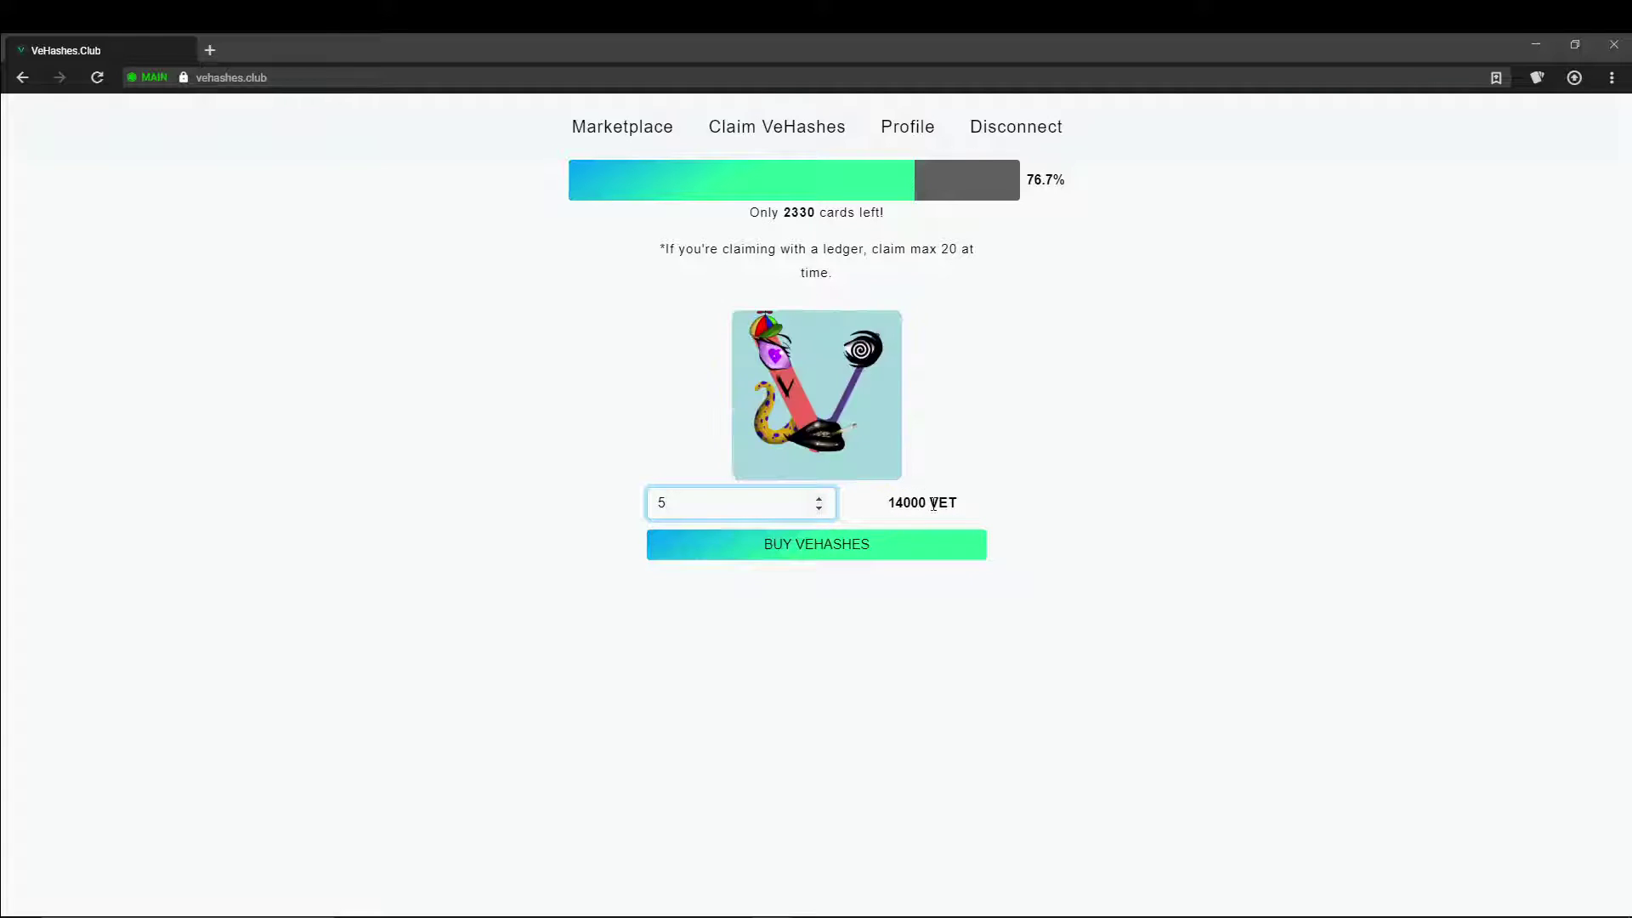
pyautogui.press('BackSpace')
pyautogui.write('10')
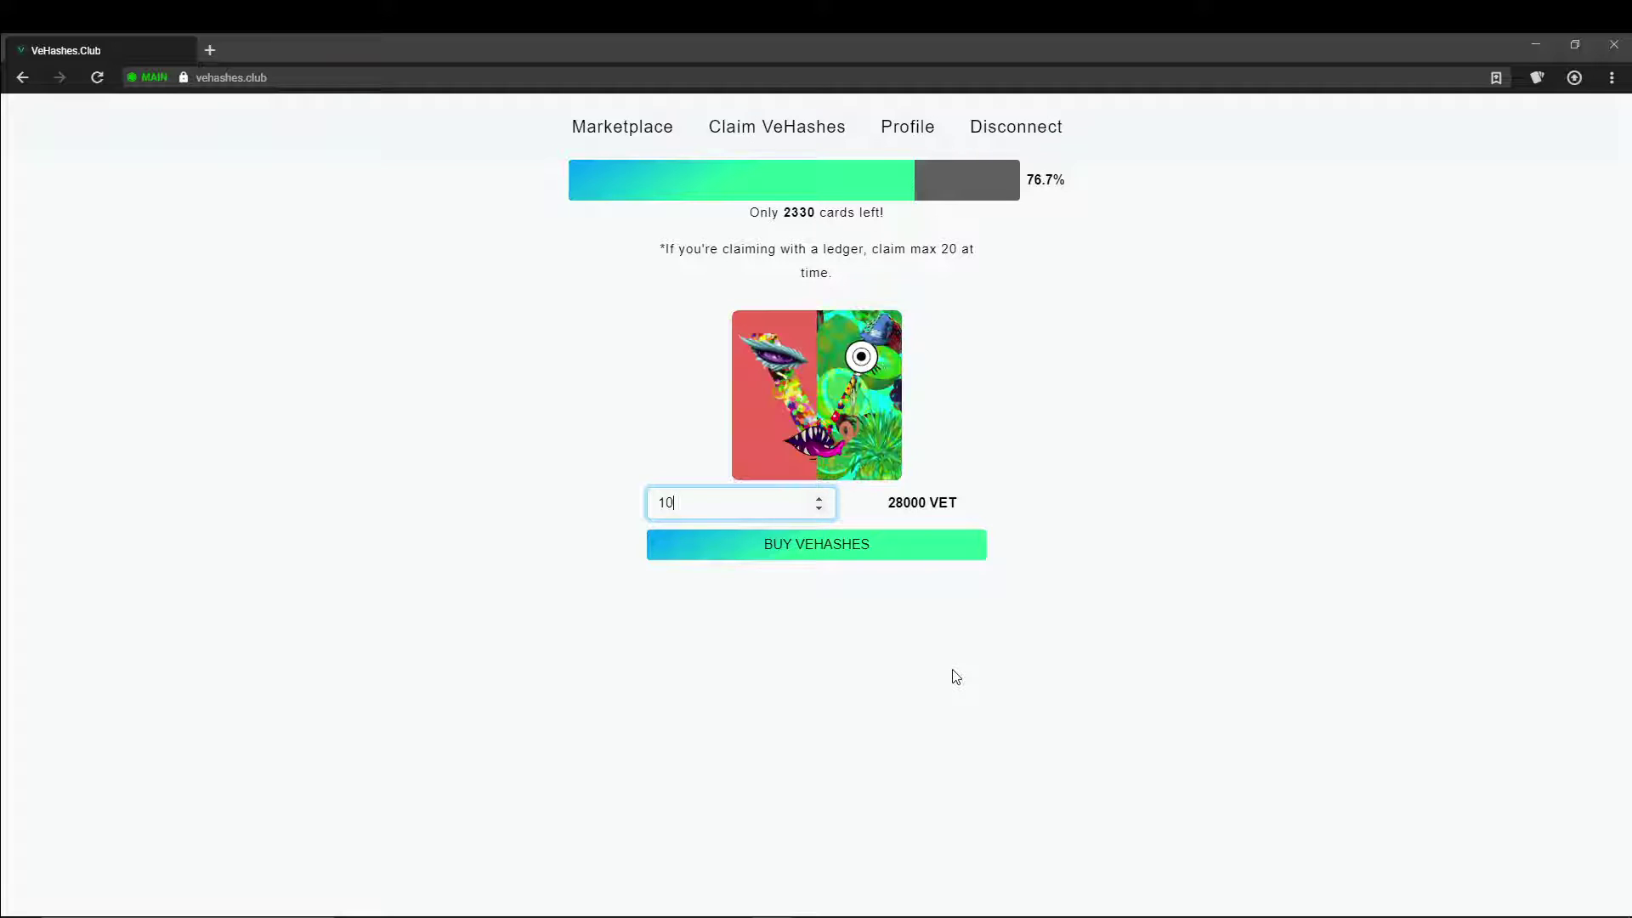
pyautogui.click(808, 554)
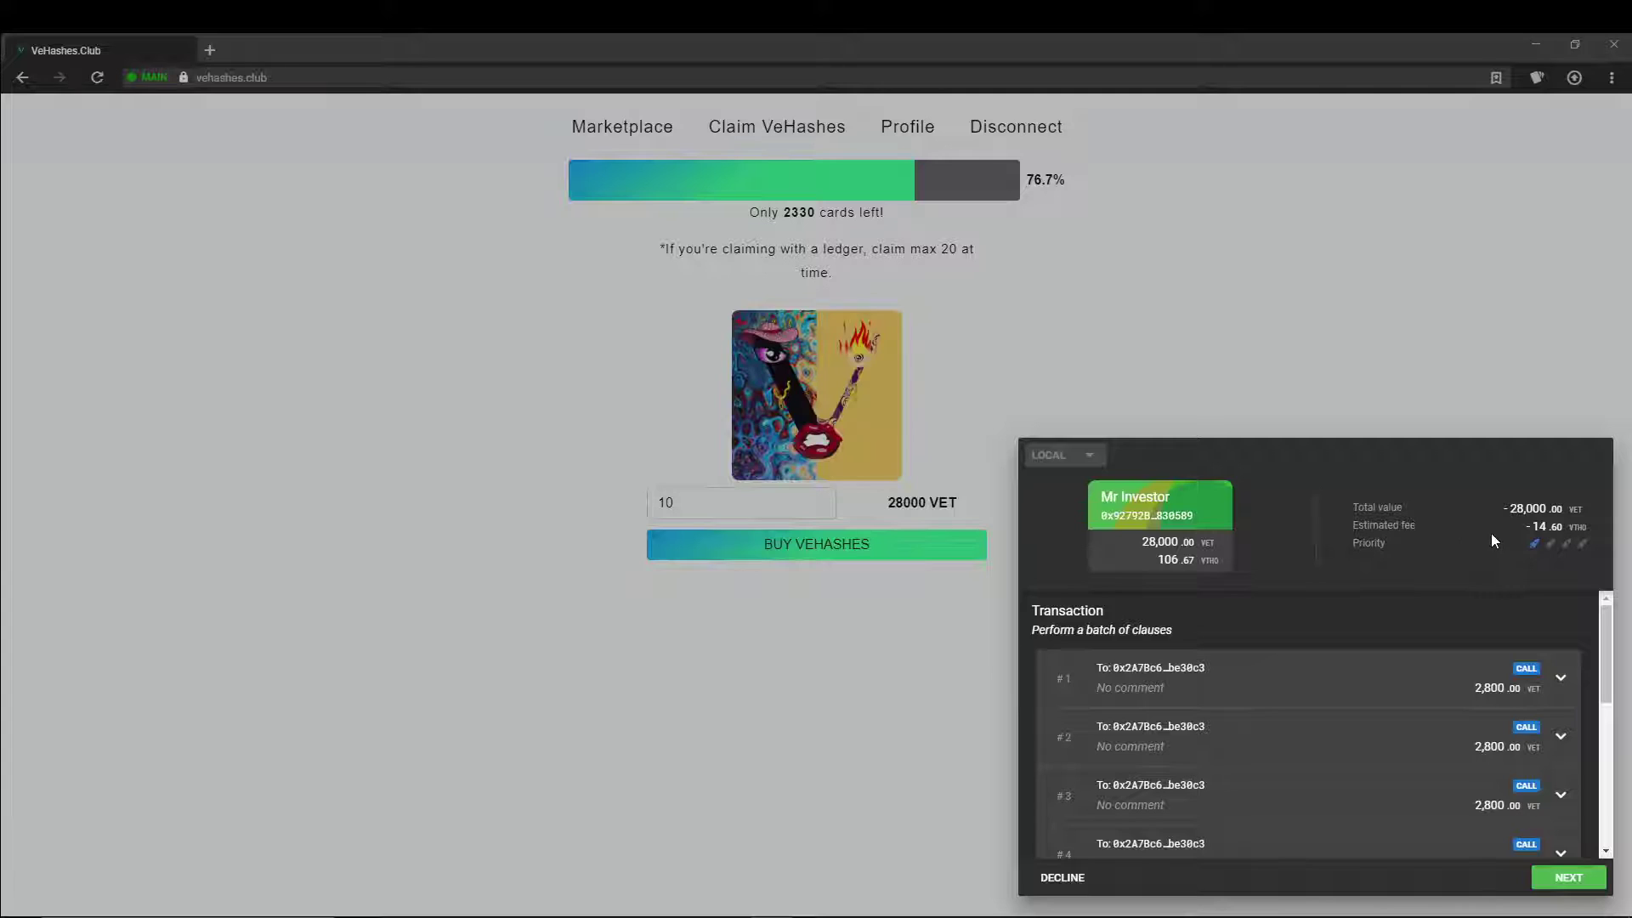
# - Try the highest priority for the purchase transaction and return it to the lowest level
pyautogui.moveTo(1540, 528)
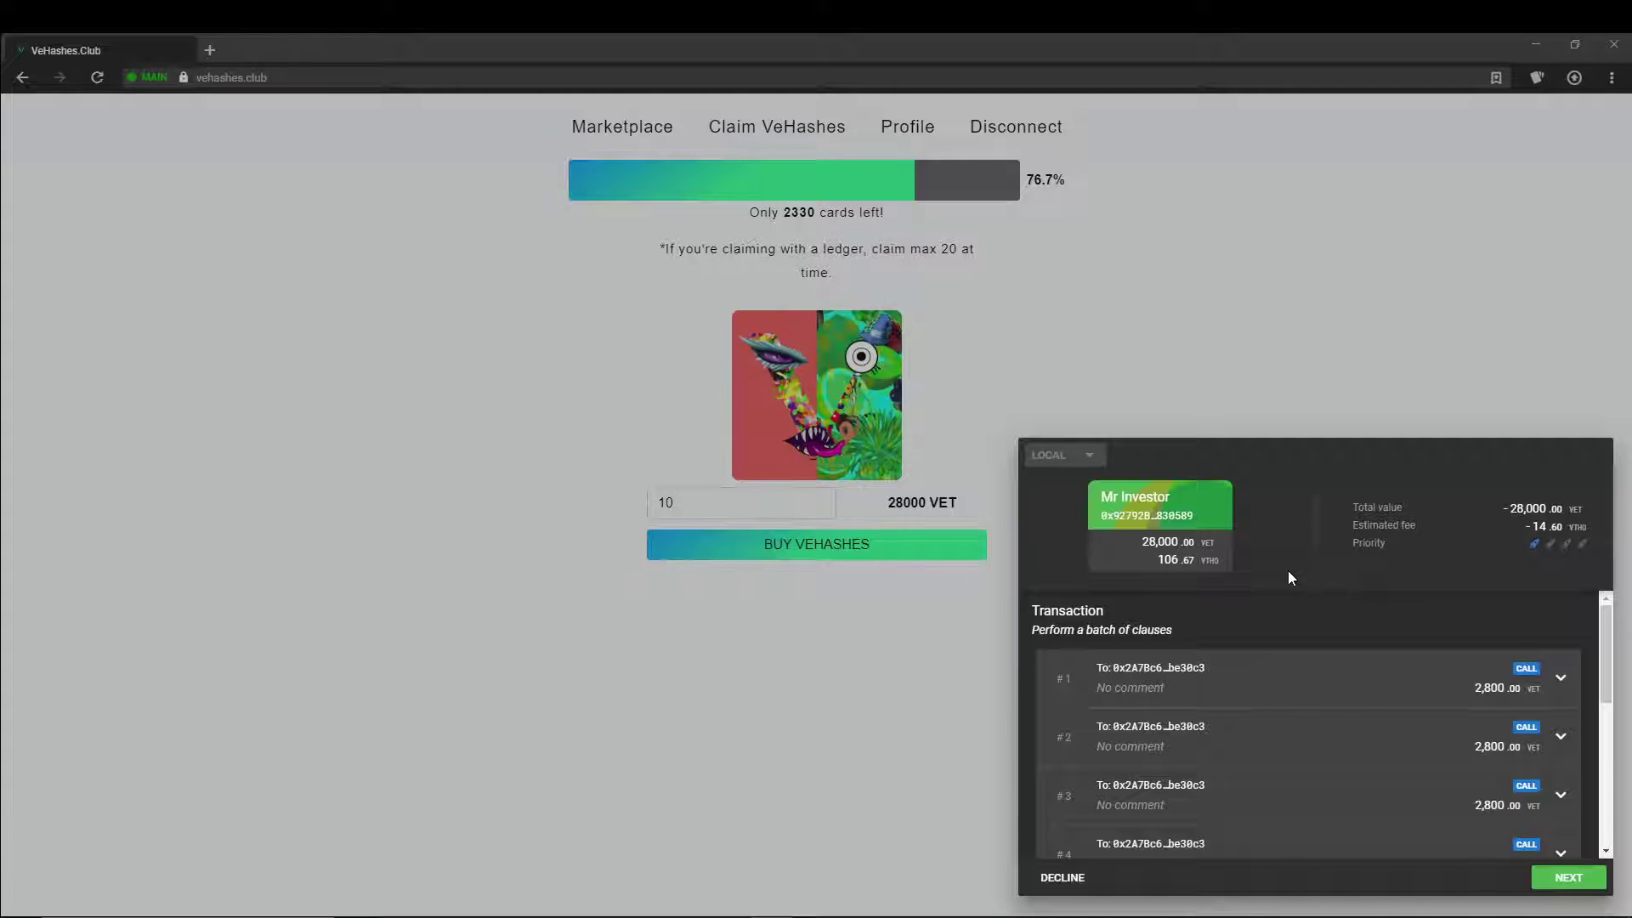
pyautogui.click(1582, 544)
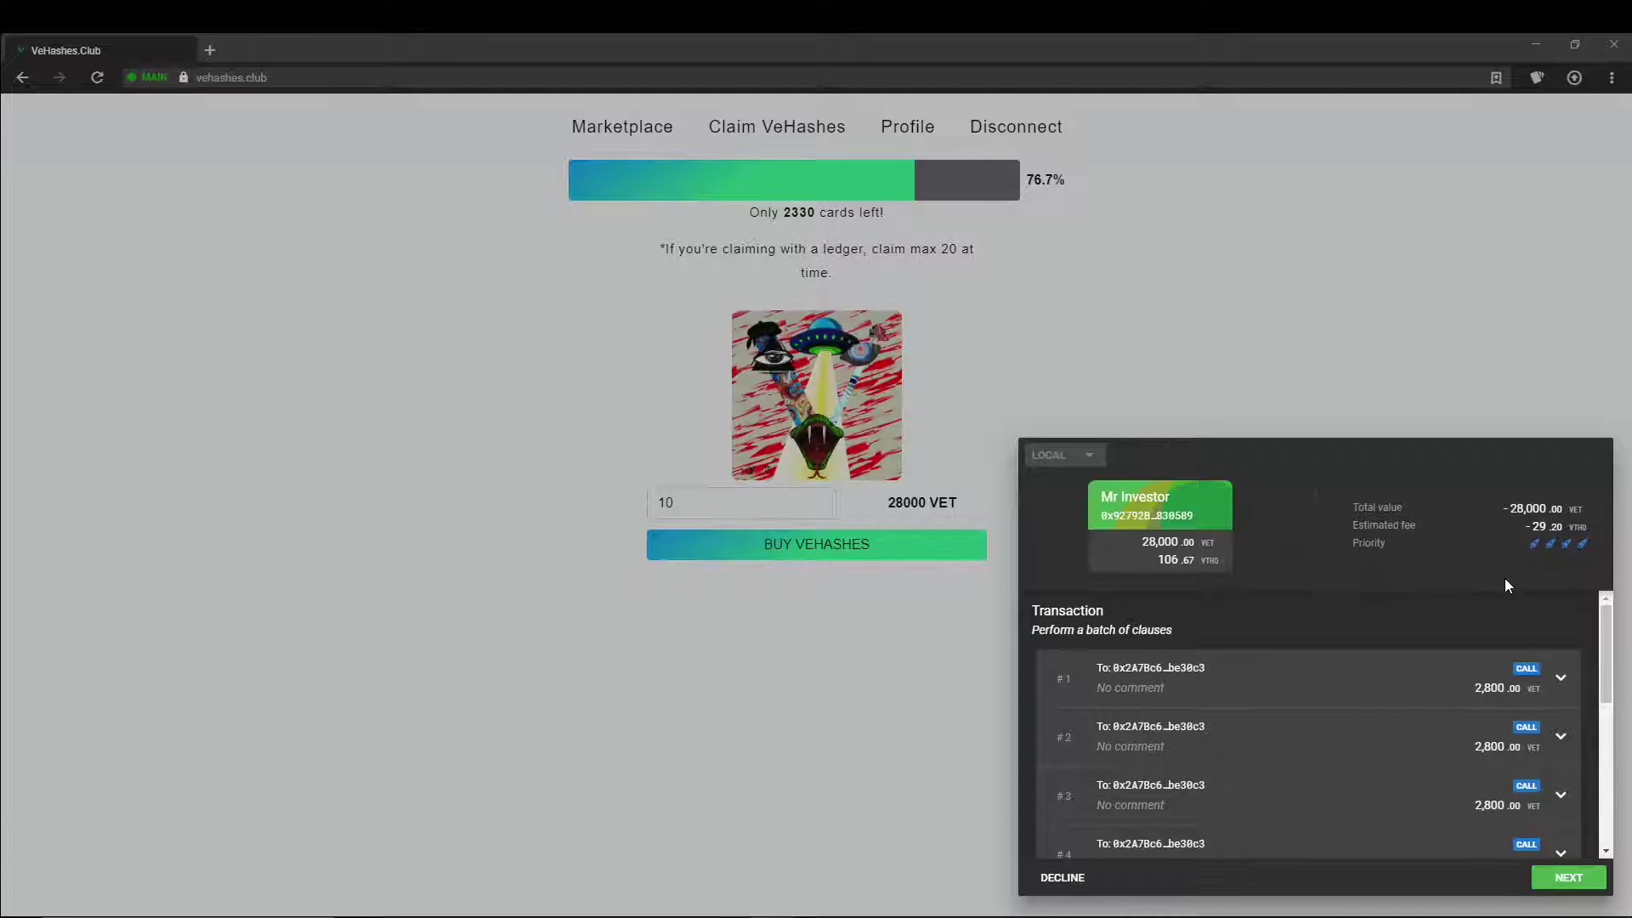
pyautogui.click(1535, 543)
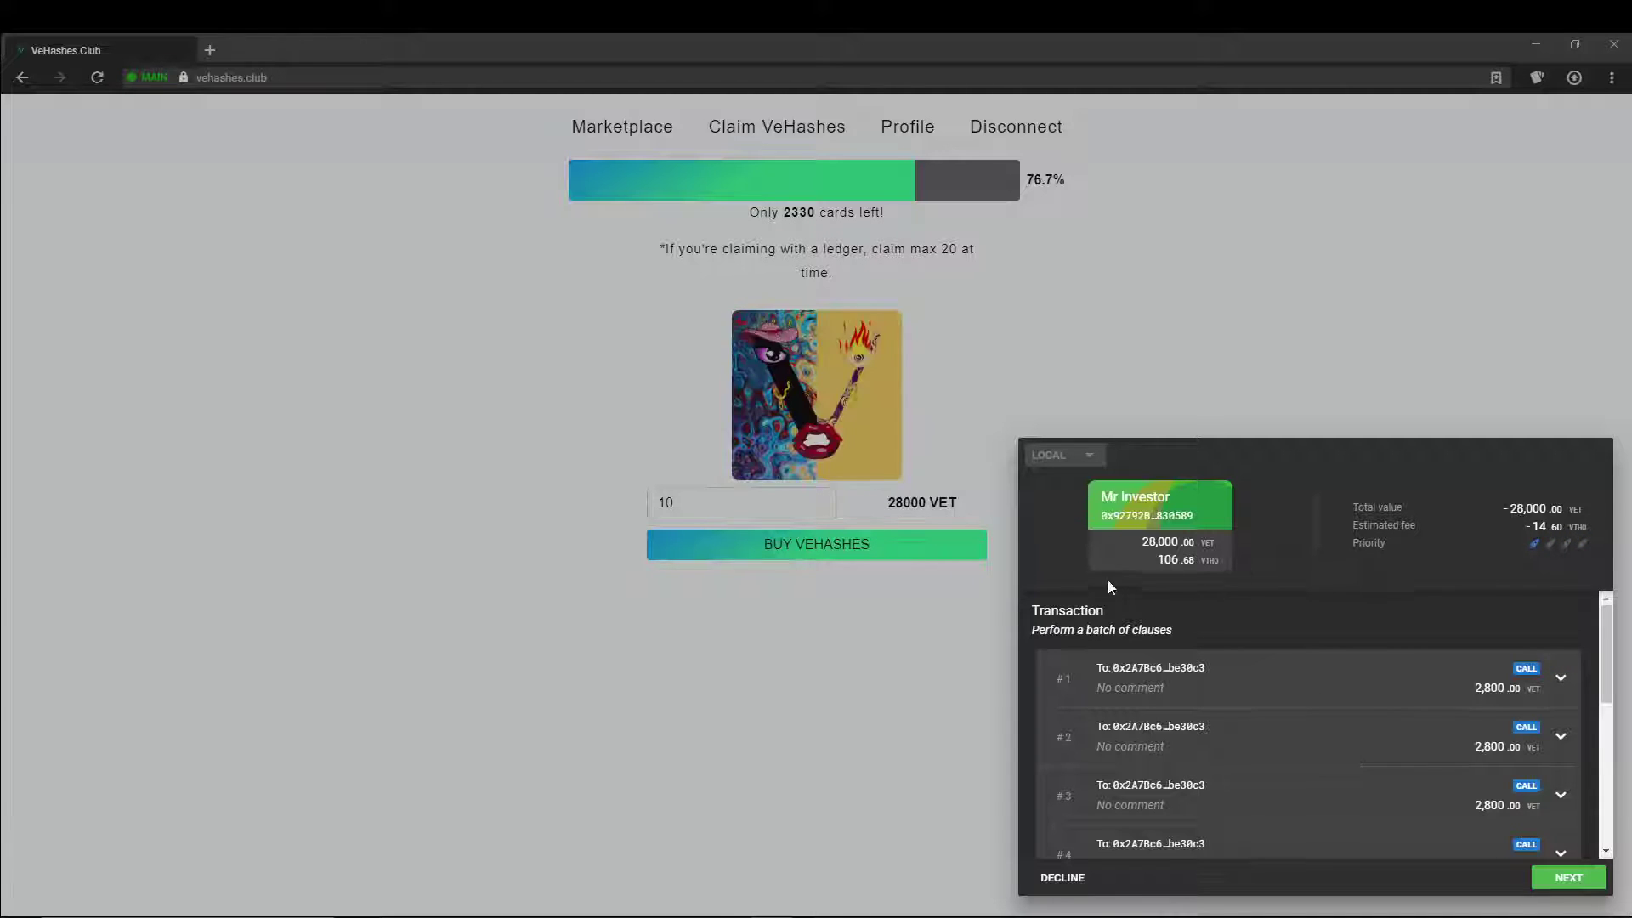
# - Proceed with the purchase transaction, enter the wallet password and sign it
pyautogui.click(1549, 879)
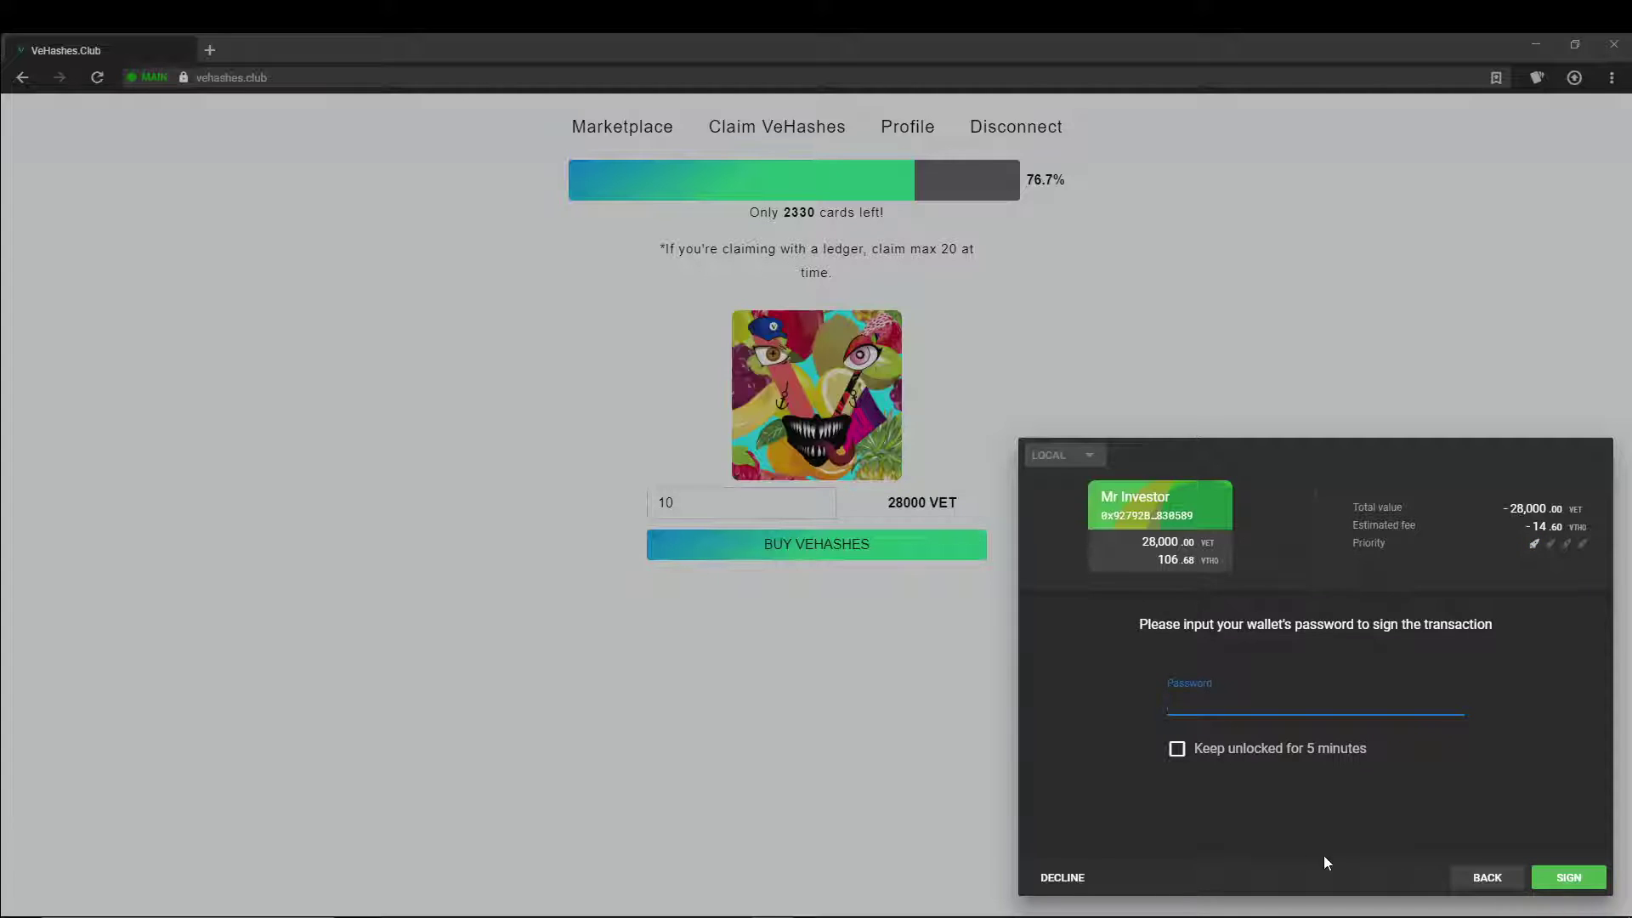
pyautogui.hotkey('ctrl', 'v')
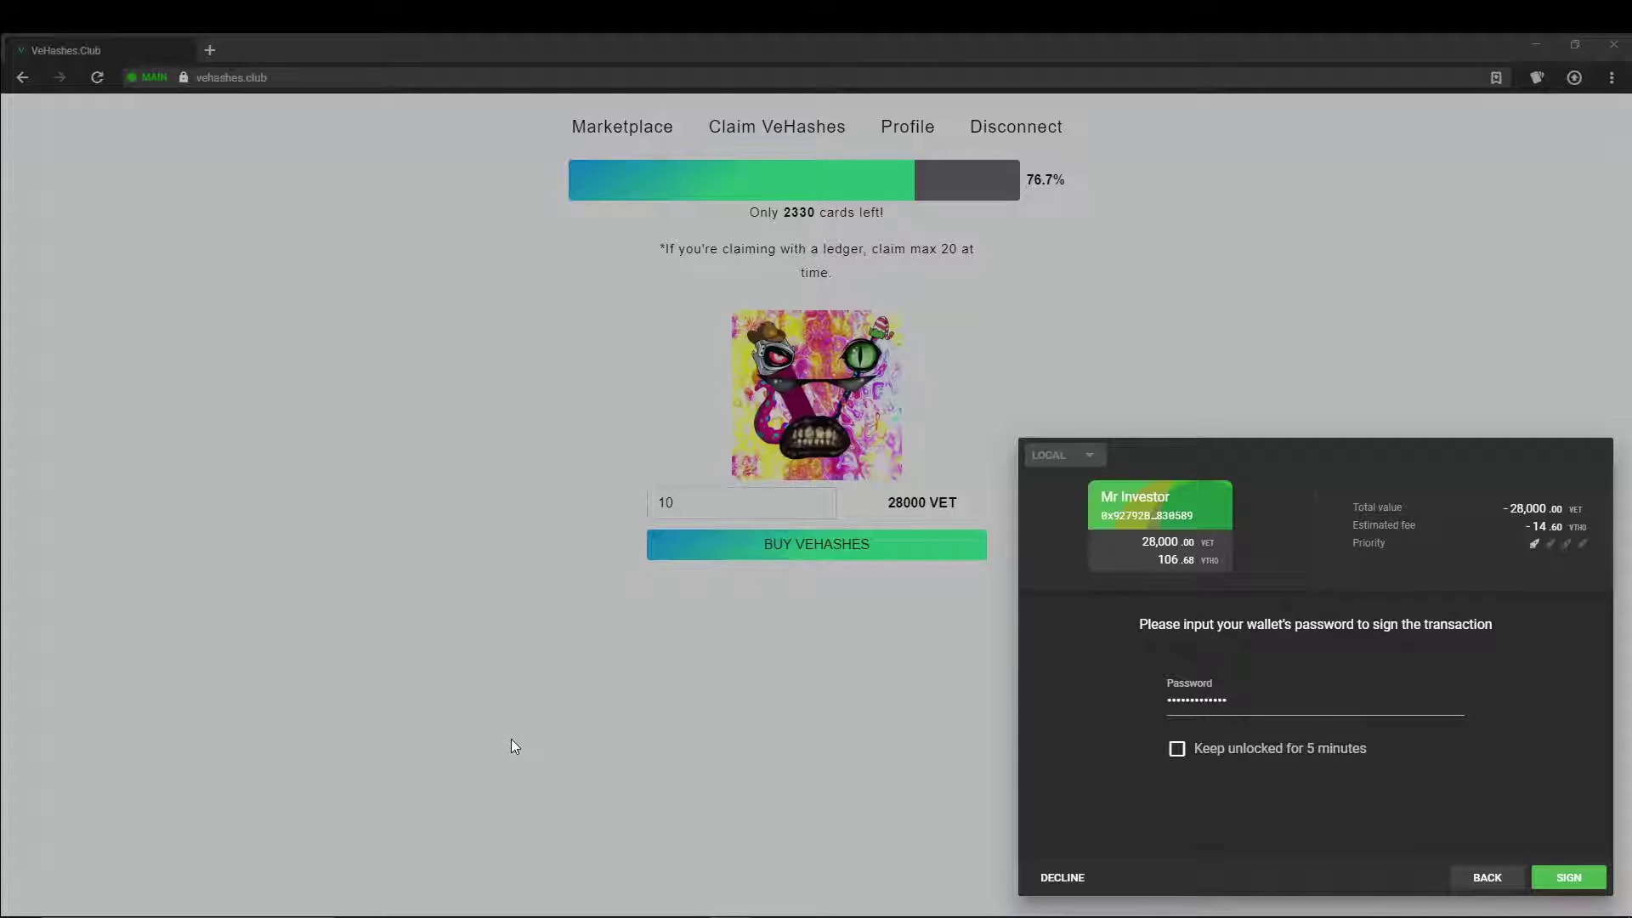
pyautogui.click(1563, 876)
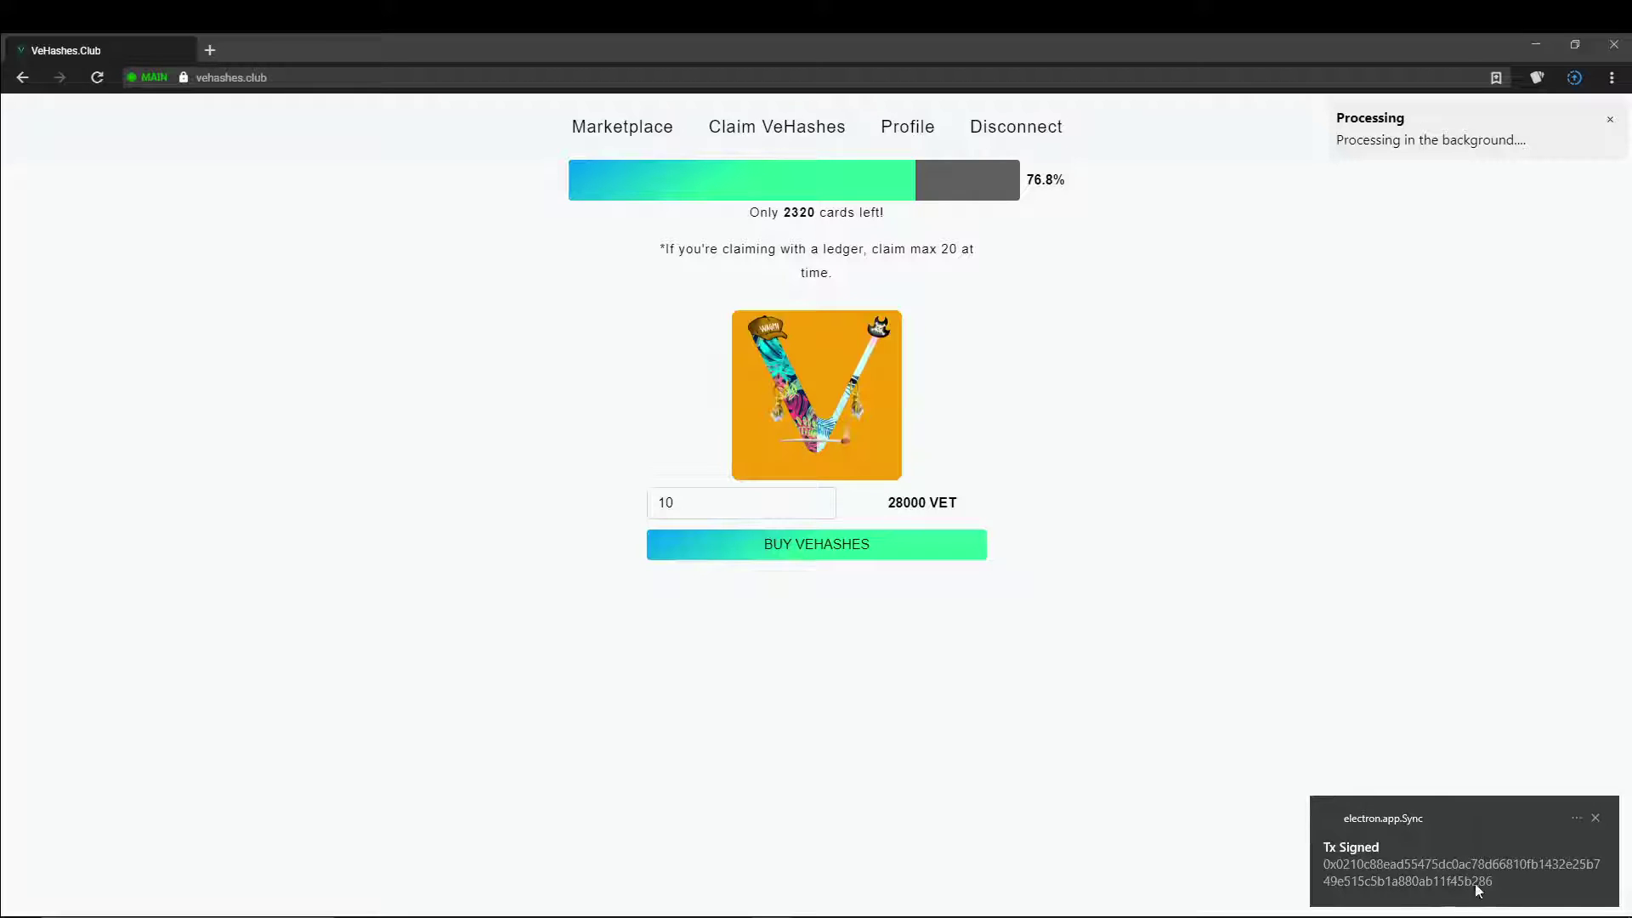
# - Dismiss the claim confirmation and the processing notice, and open the profile showing the collected VeHashes
pyautogui.click(1575, 816)
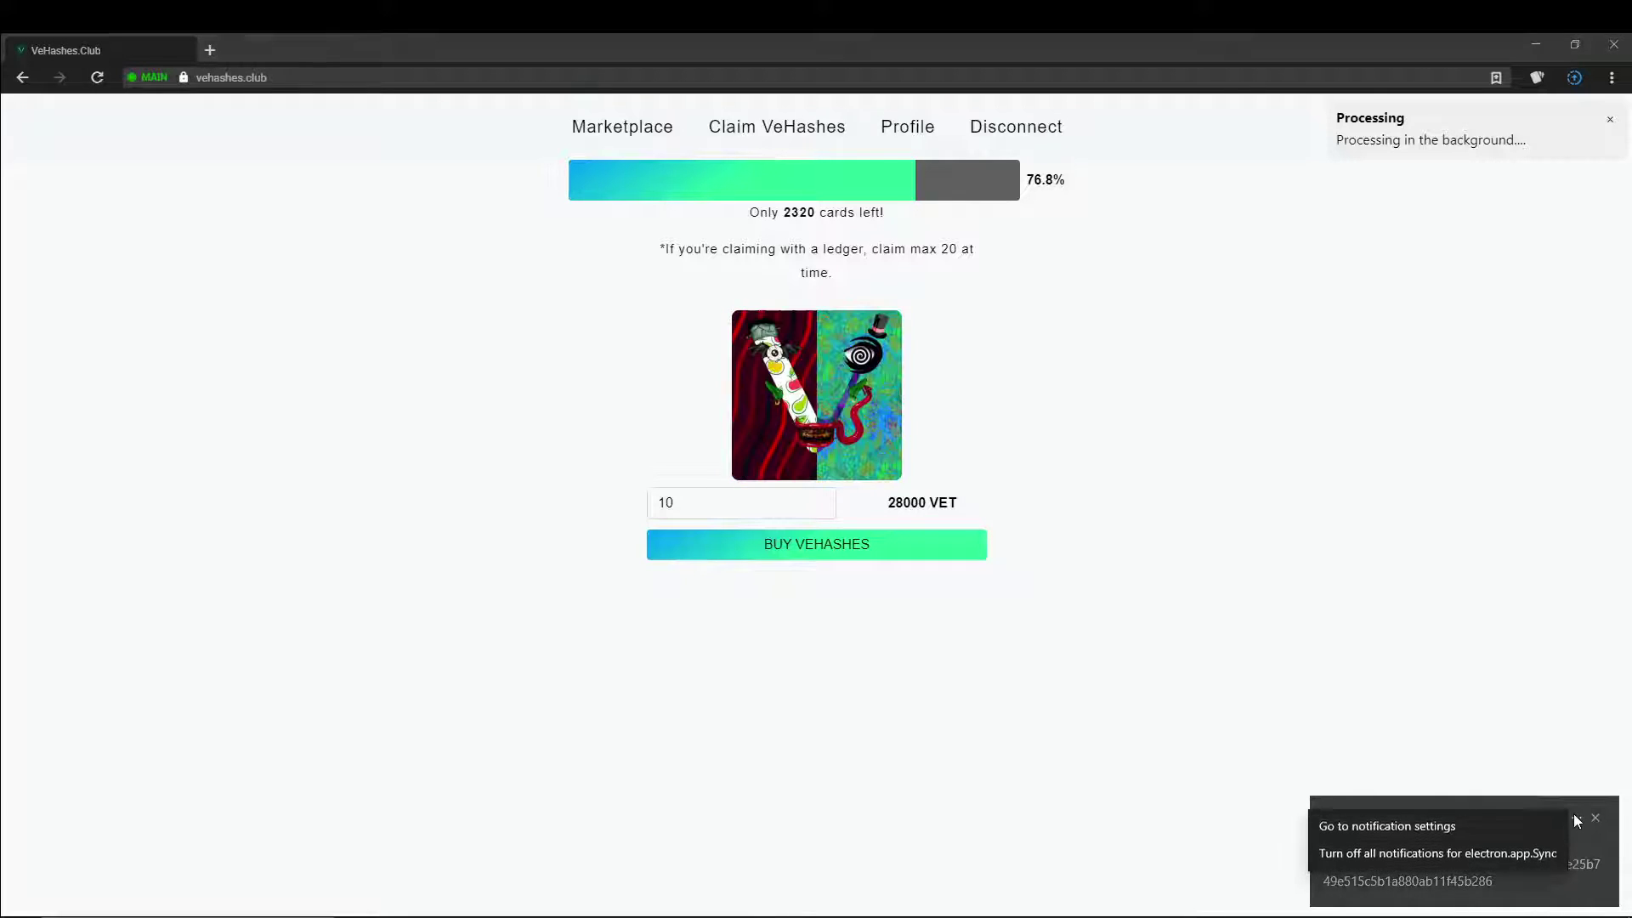
pyautogui.click(1289, 663)
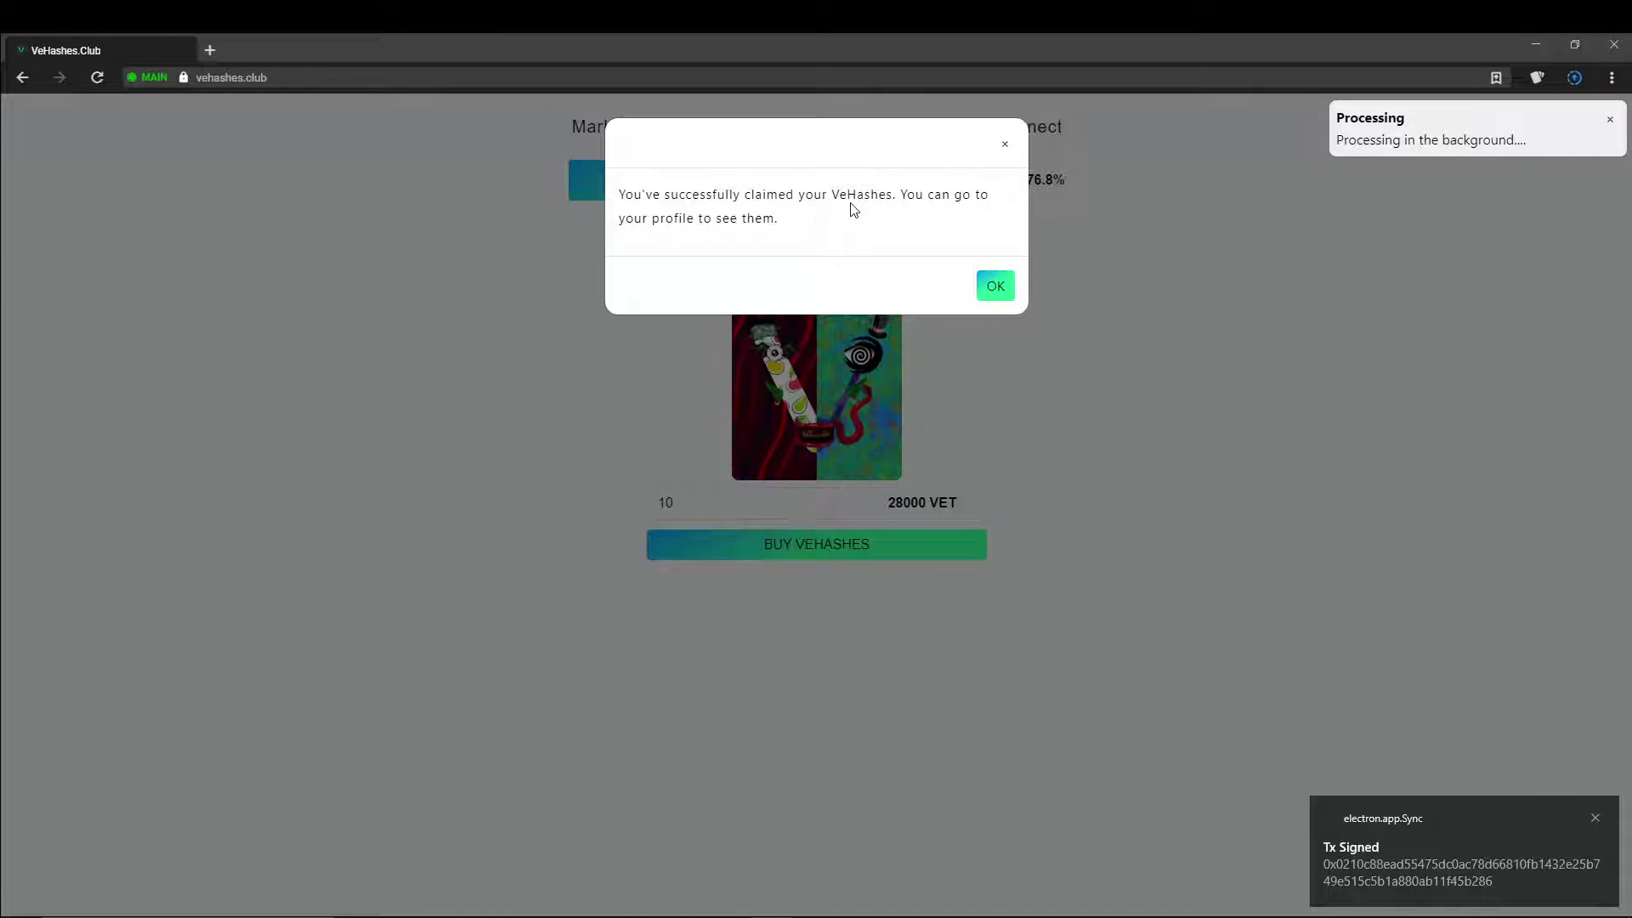
pyautogui.click(1000, 286)
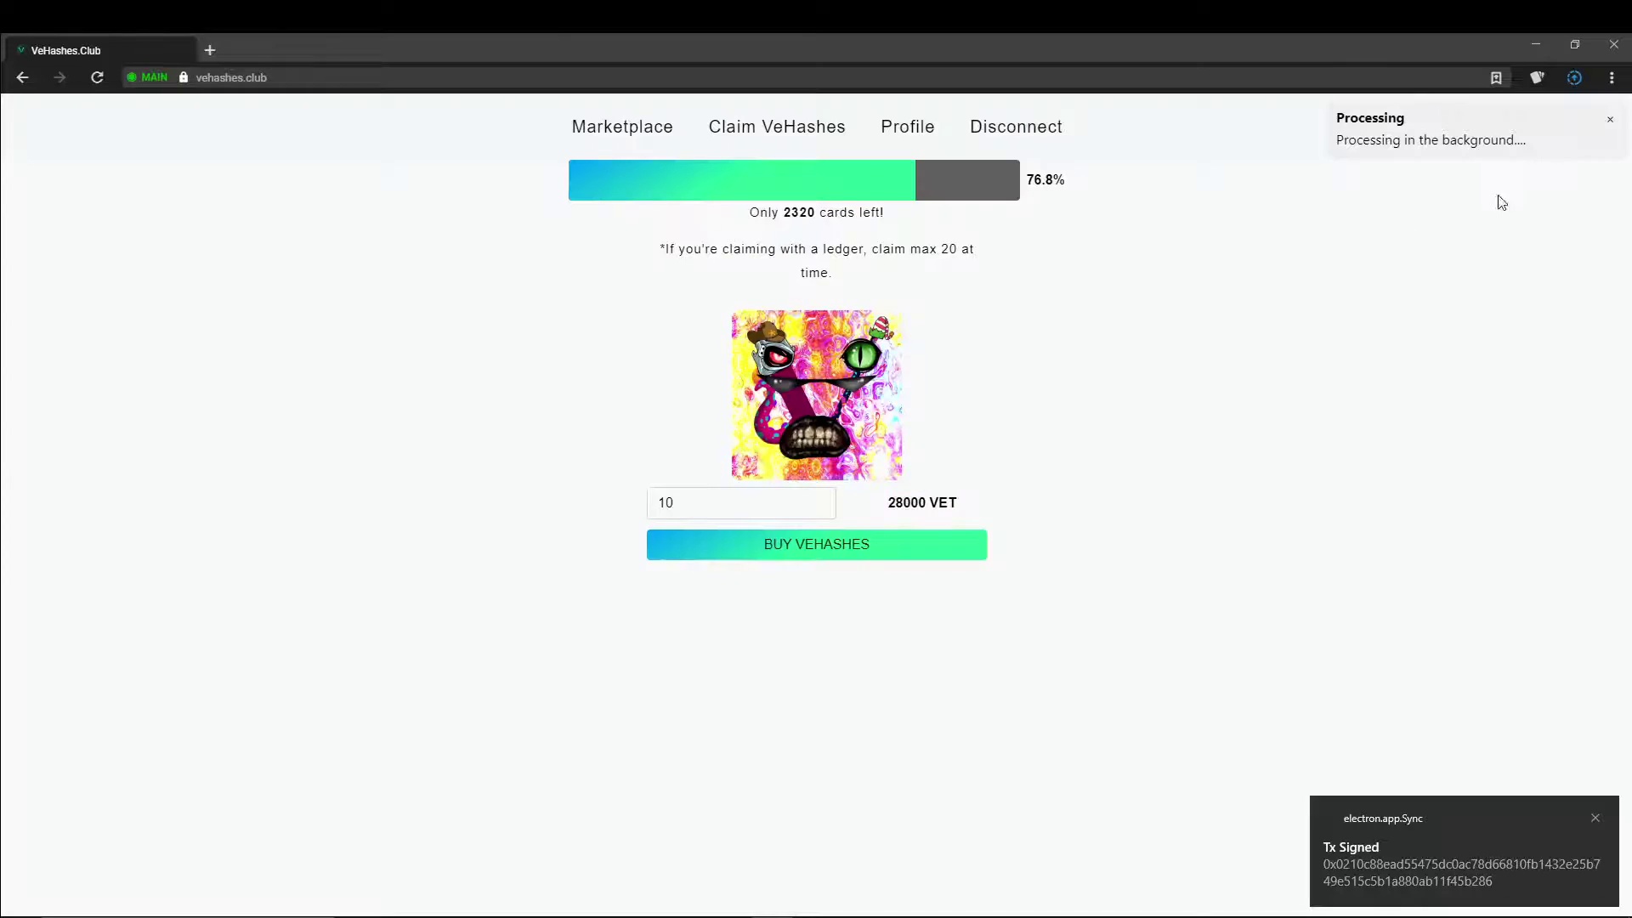
pyautogui.click(1610, 120)
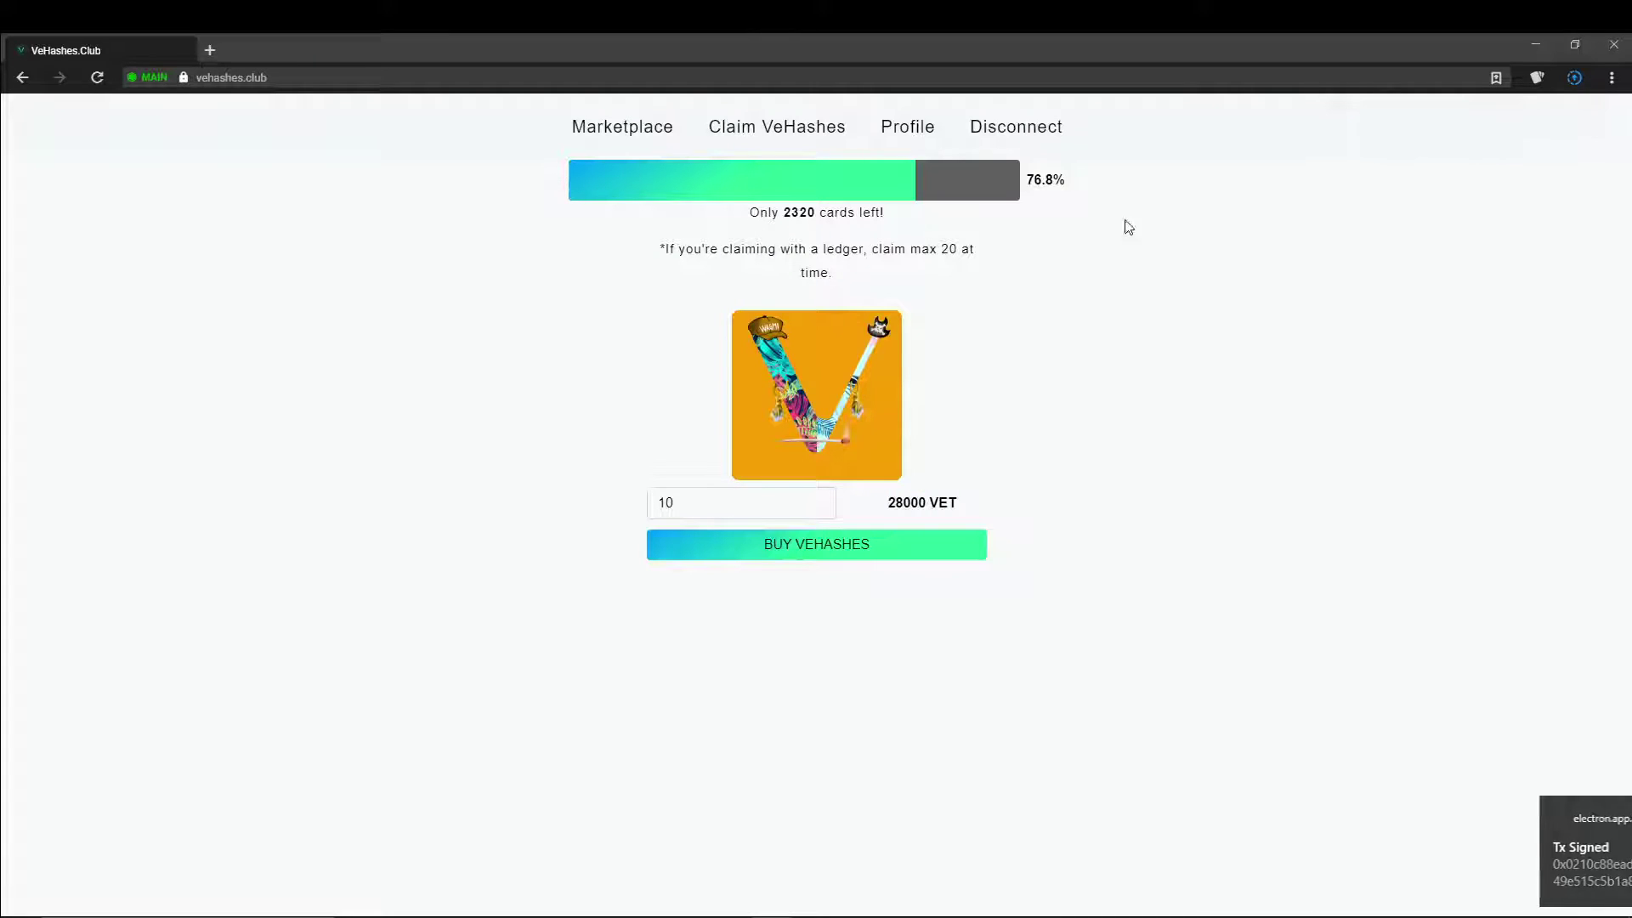
pyautogui.click(905, 129)
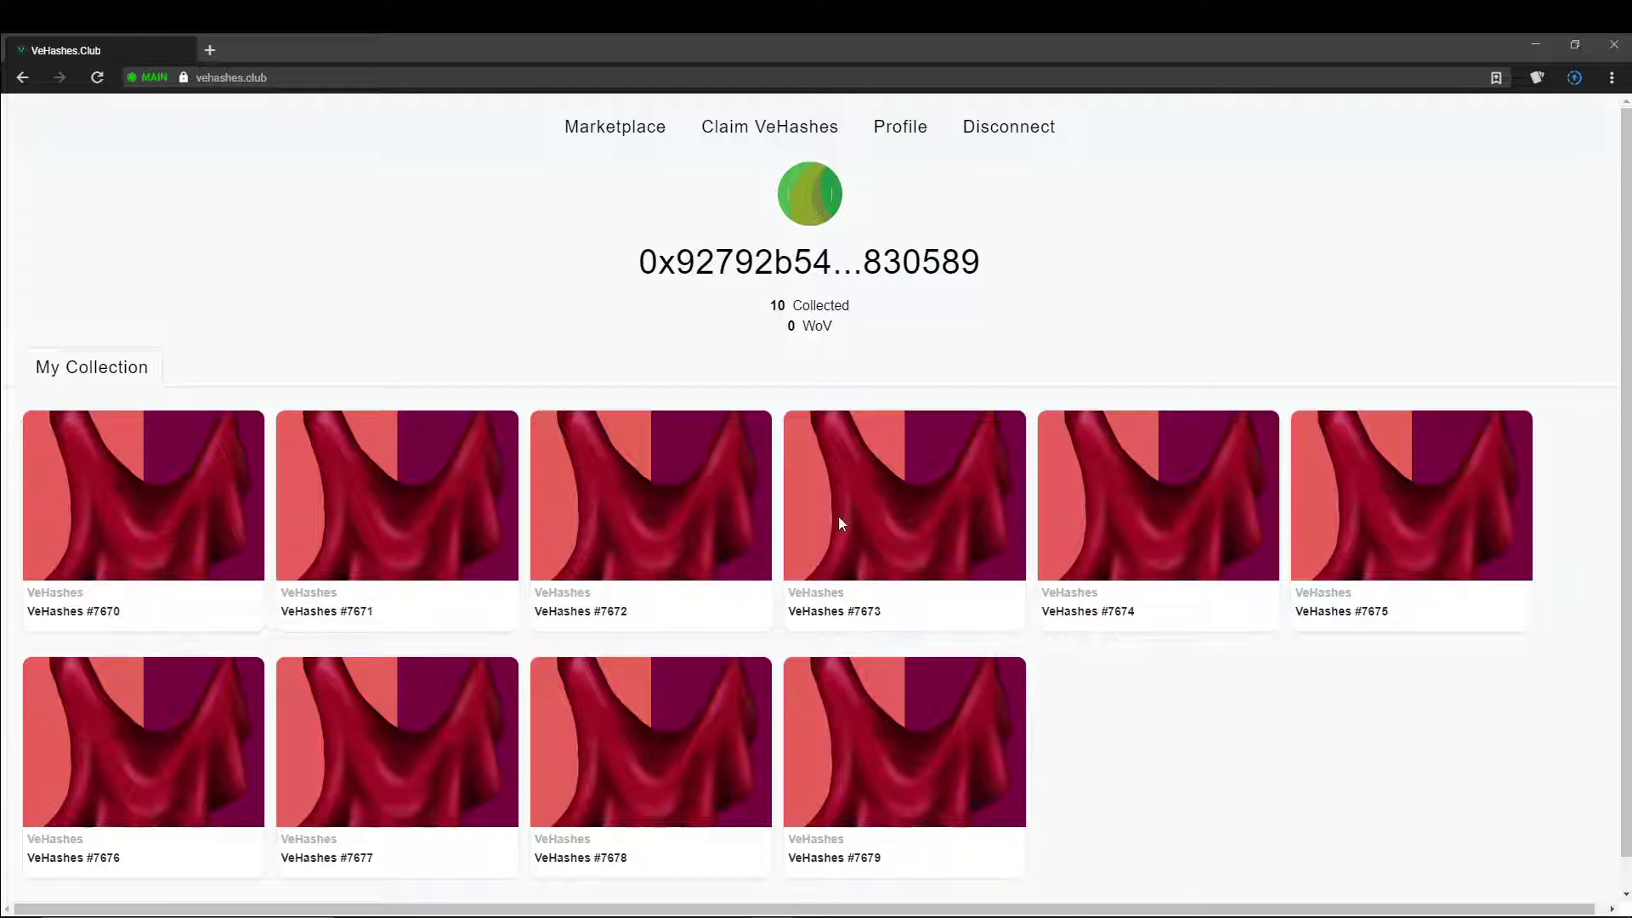